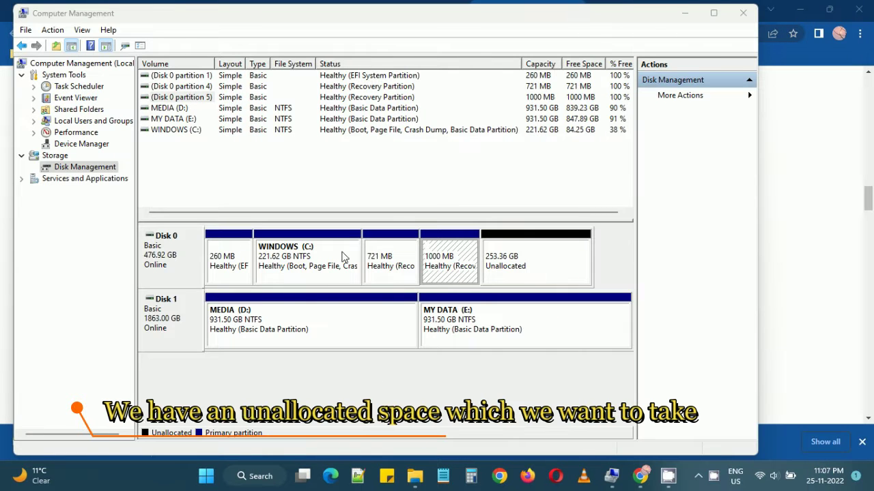
Step: Check in Disk Management whether the WINDOWS (C:) volume on Disk 0 can be extended into the unallocated space
click(329, 259)
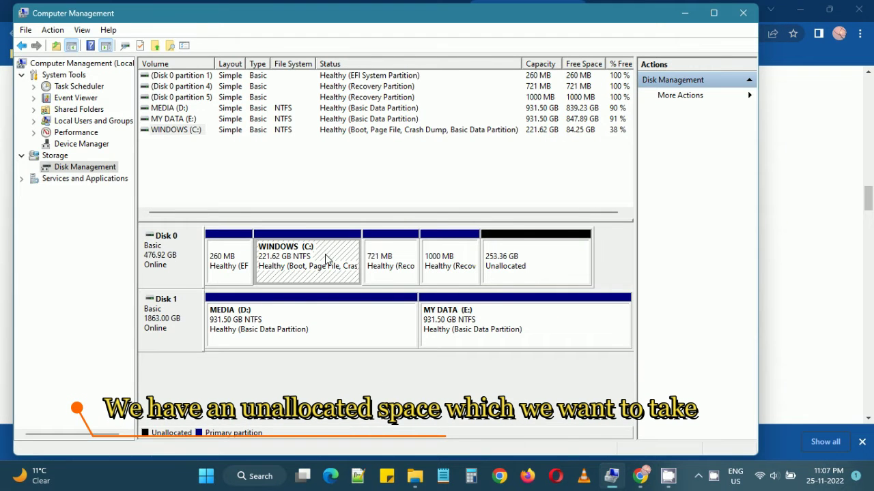
click(500, 256)
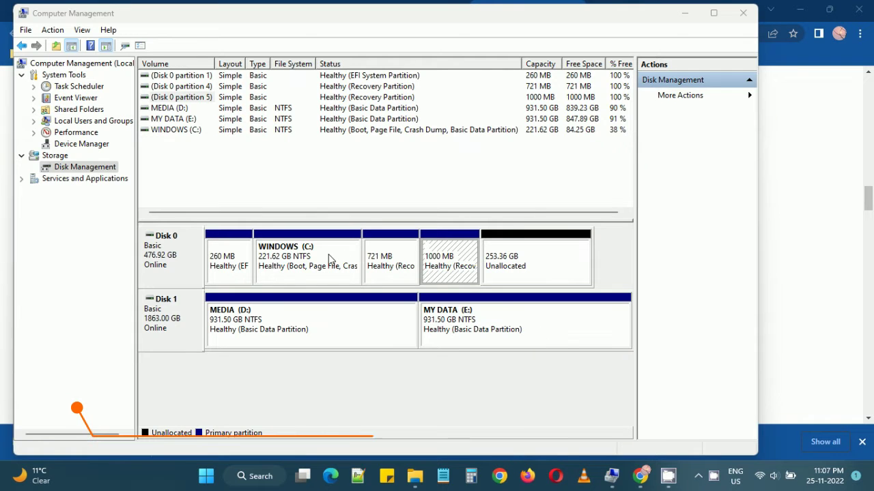
click(330, 259)
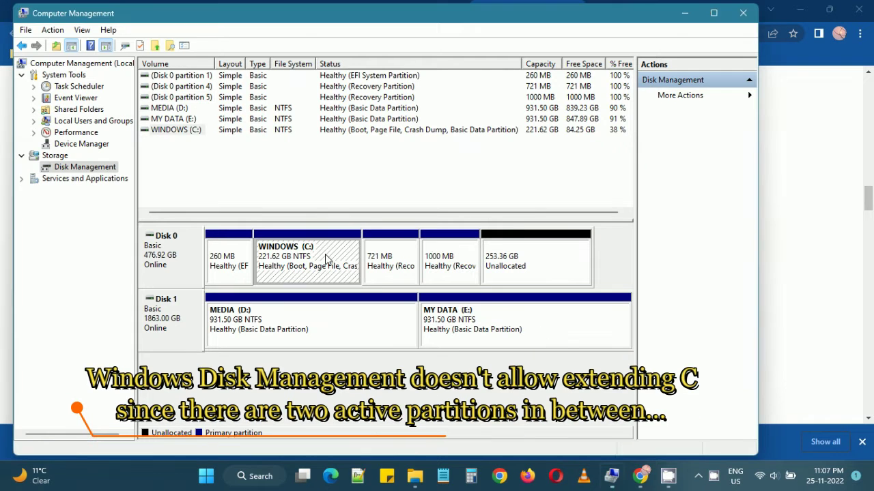
click(500, 257)
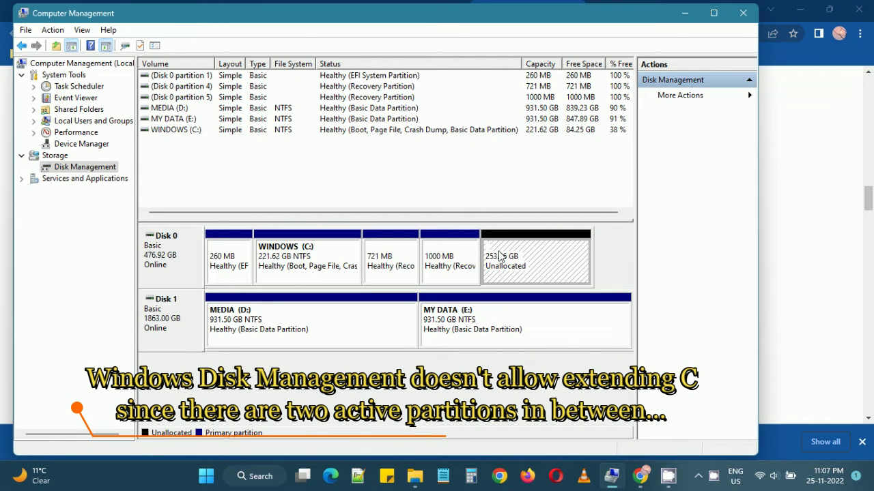
right_click(305, 253)
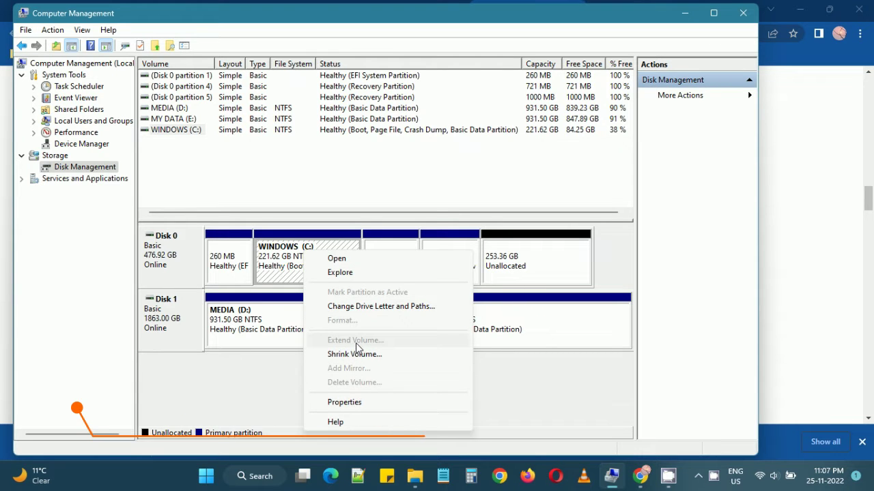
click(544, 382)
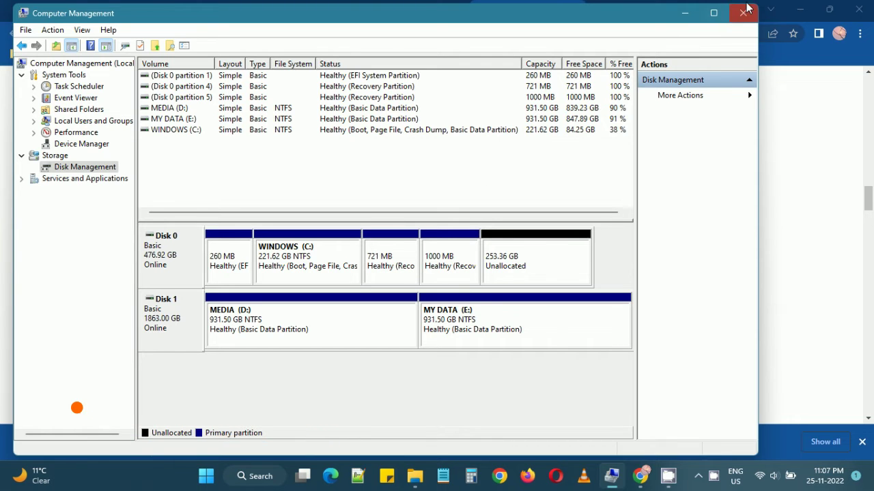
Step: Maximize Computer Management and examine the available operations for Disk 0, Disk 1, the C: volume and the unallocated space
click(713, 13)
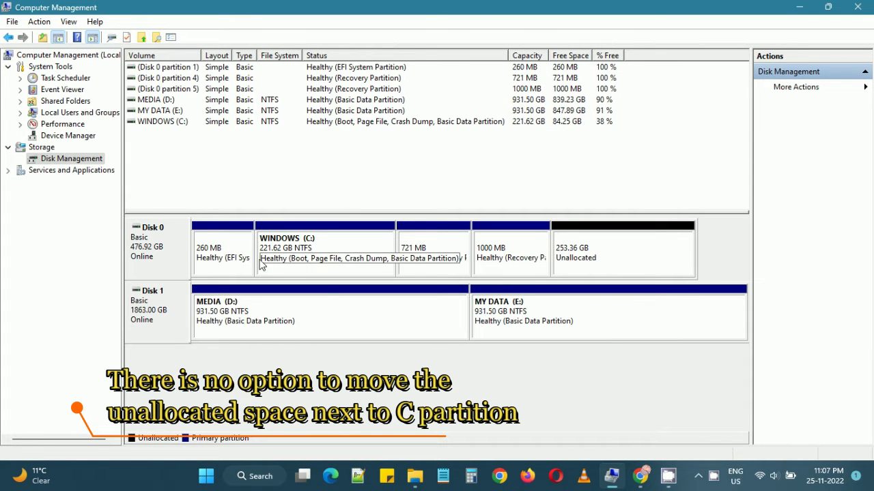
right_click(174, 252)
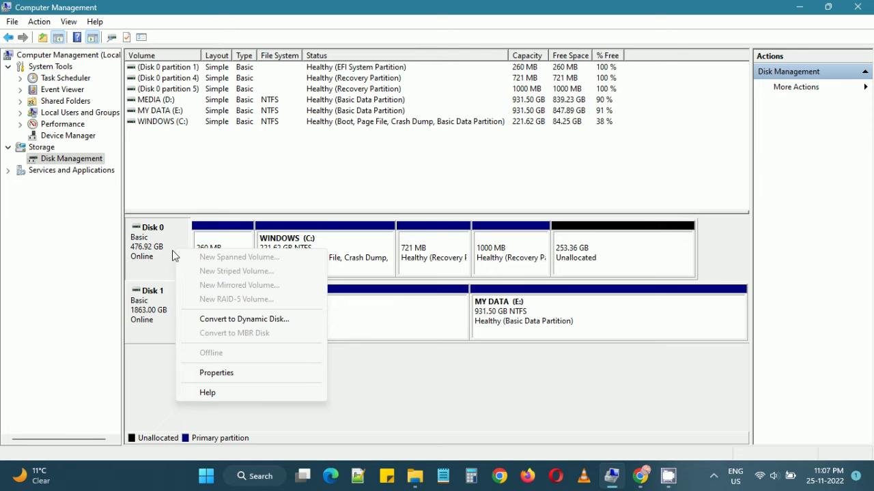
right_click(157, 265)
click(144, 347)
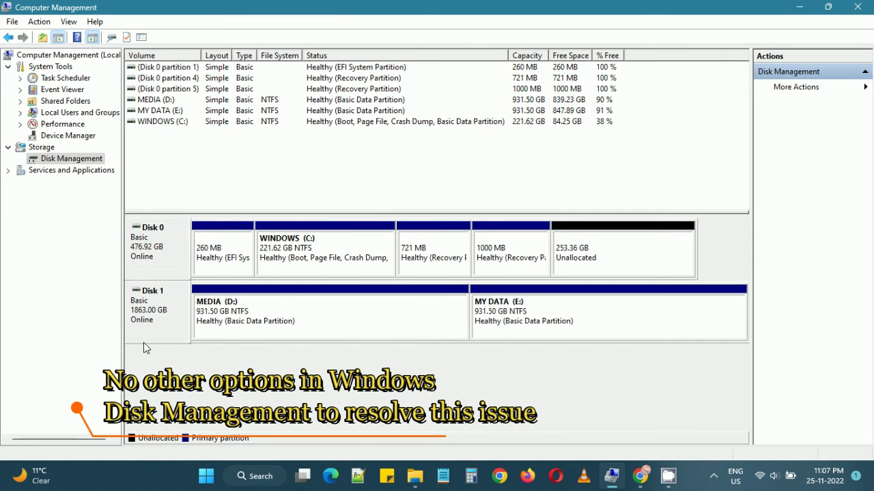
right_click(143, 336)
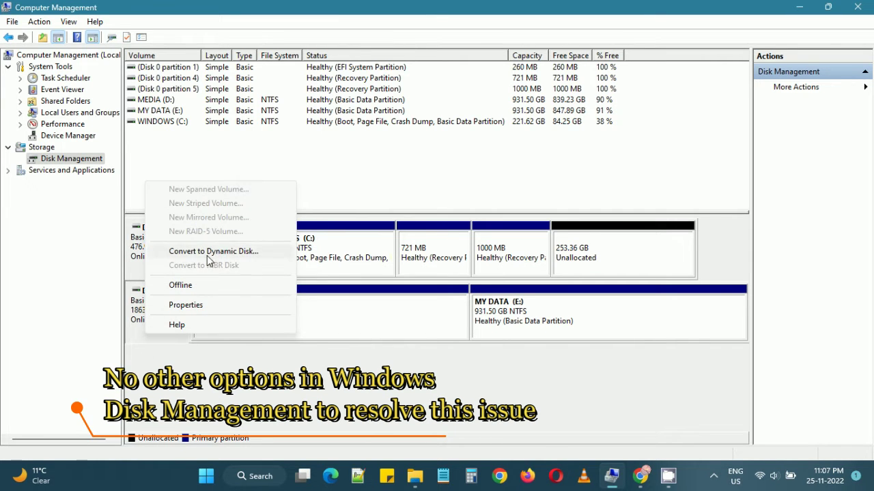
click(362, 260)
right_click(363, 260)
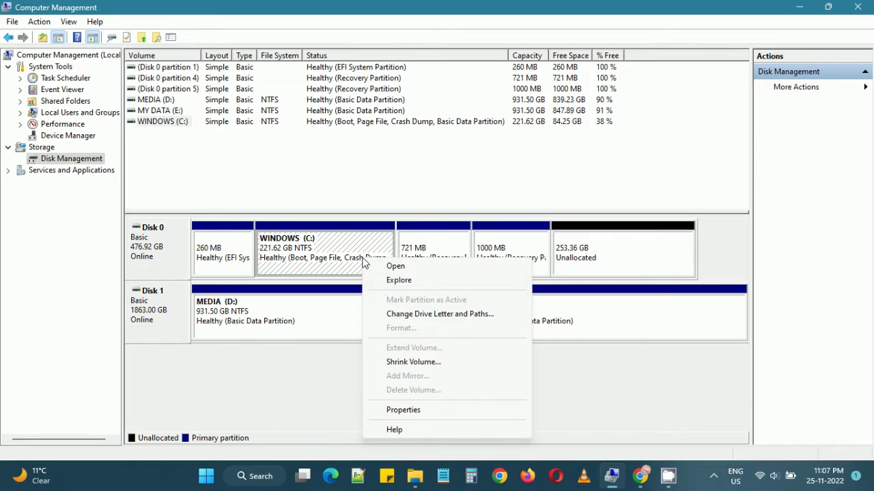
right_click(621, 248)
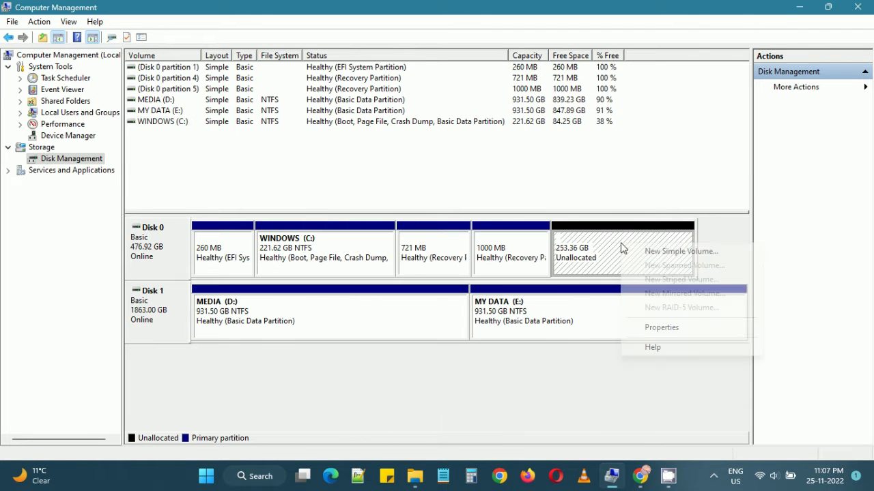
click(364, 266)
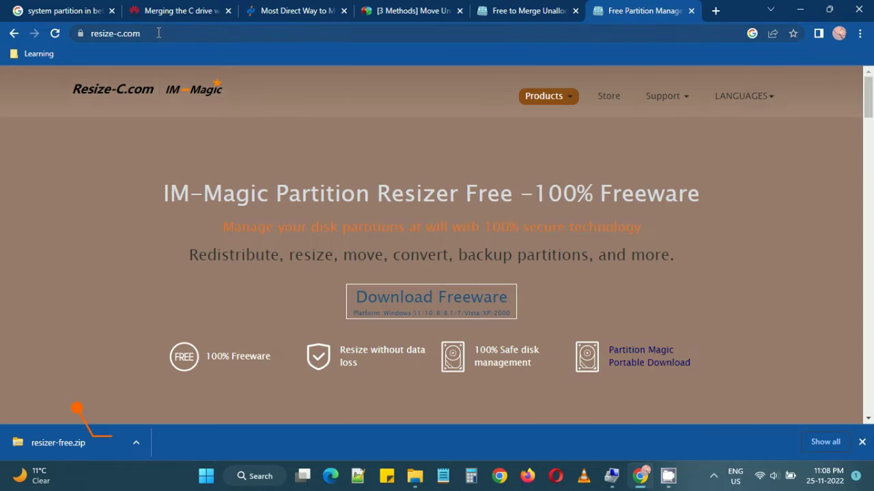
Step: Look over the IM-Magic Partition Resizer Free download page at resize-c.com in the browser
click(161, 34)
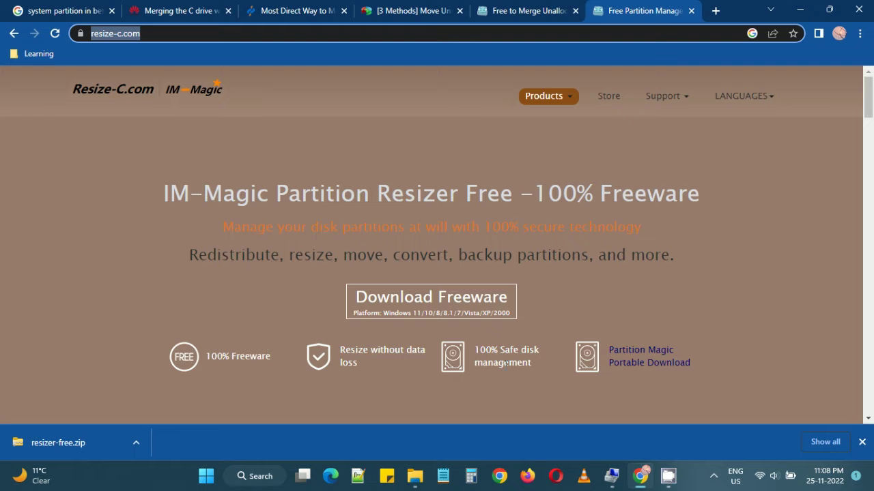
drag(868, 113, 868, 205)
Step: Switch to File Explorer, open the extracted resizer-free folder in Downloads and launch resizer-free.exe
mouse_move(415, 476)
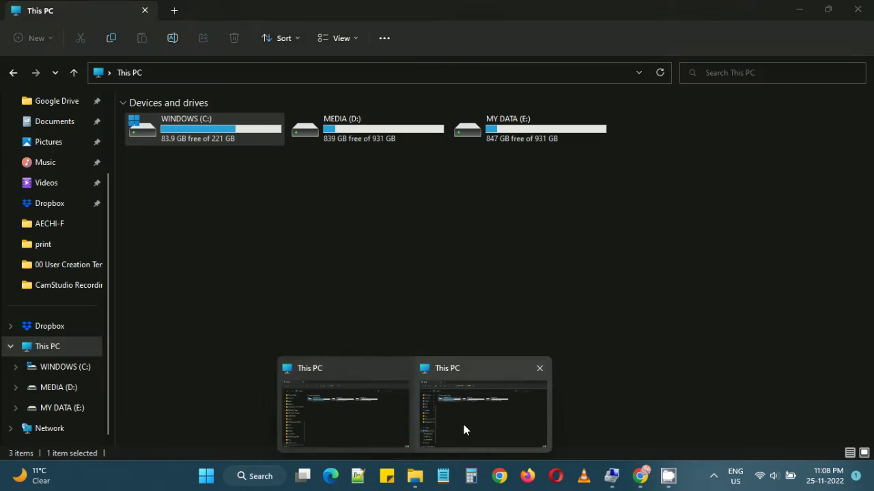
click(464, 427)
scroll(100, 225, up, 3)
click(53, 183)
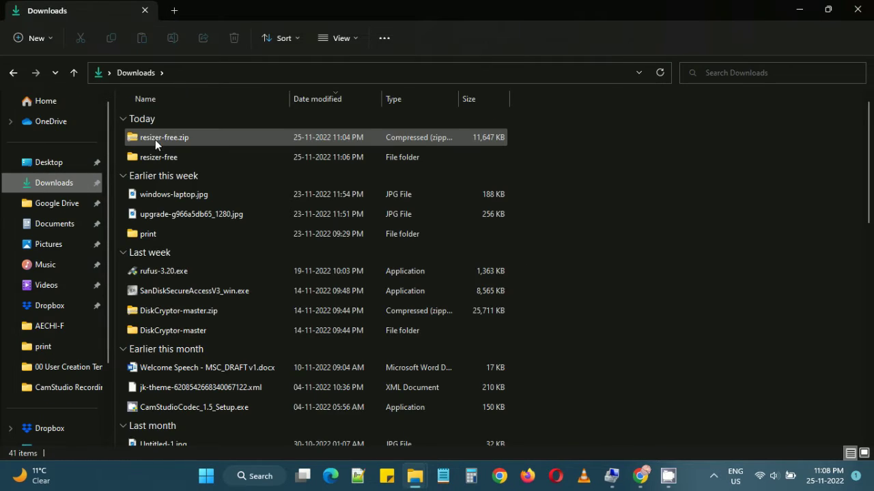
click(155, 139)
double_click(156, 156)
click(159, 139)
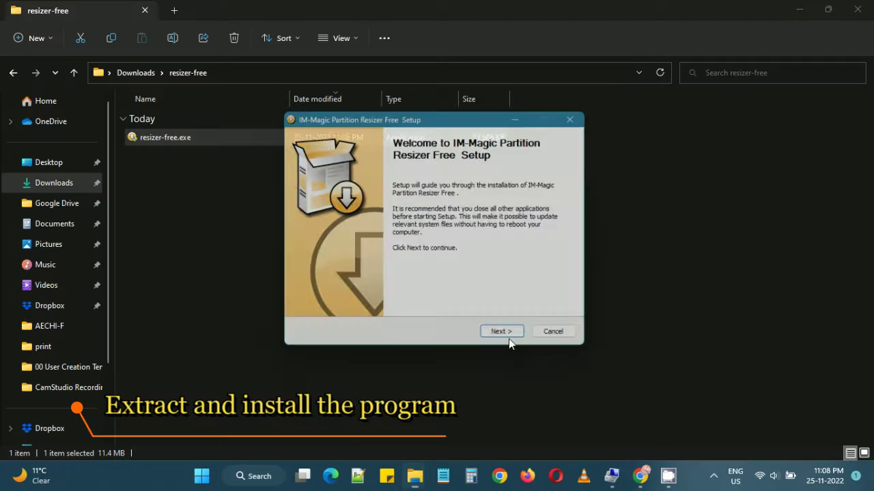
Step: Install IM-Magic Partition Resizer Free and finish the setup with the program set to run and Read Online Manual turned off
click(507, 335)
click(508, 340)
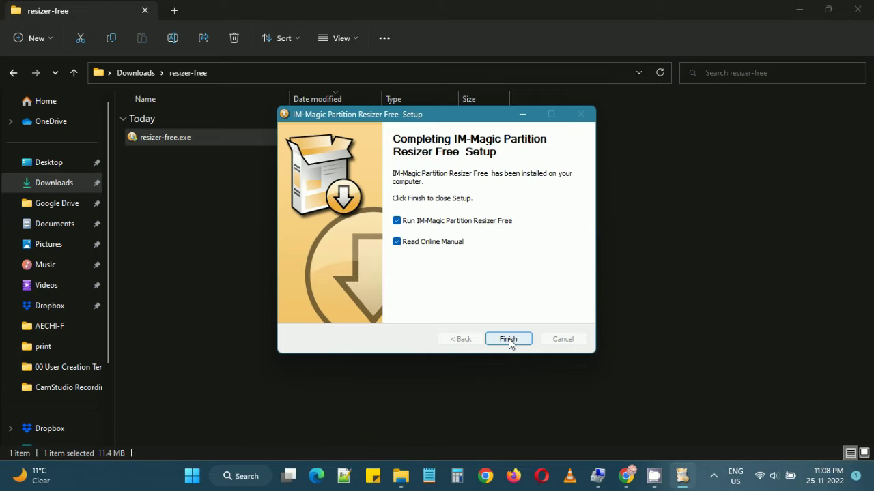
click(458, 243)
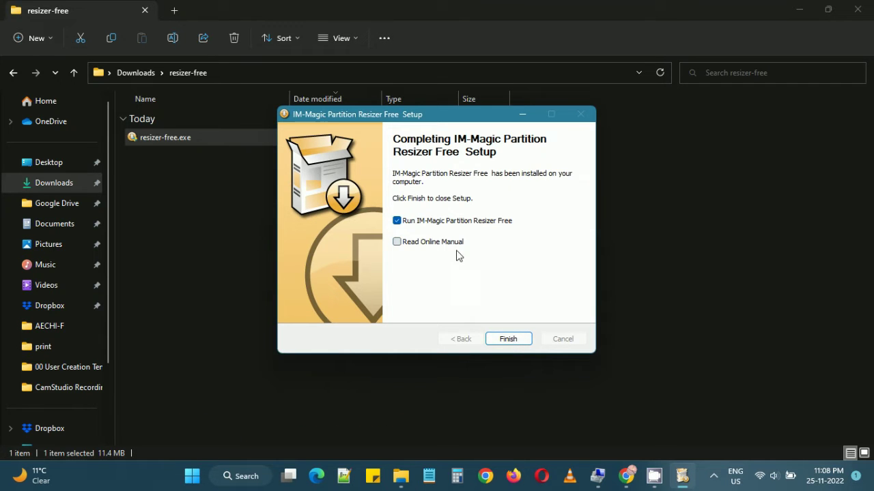
click(508, 339)
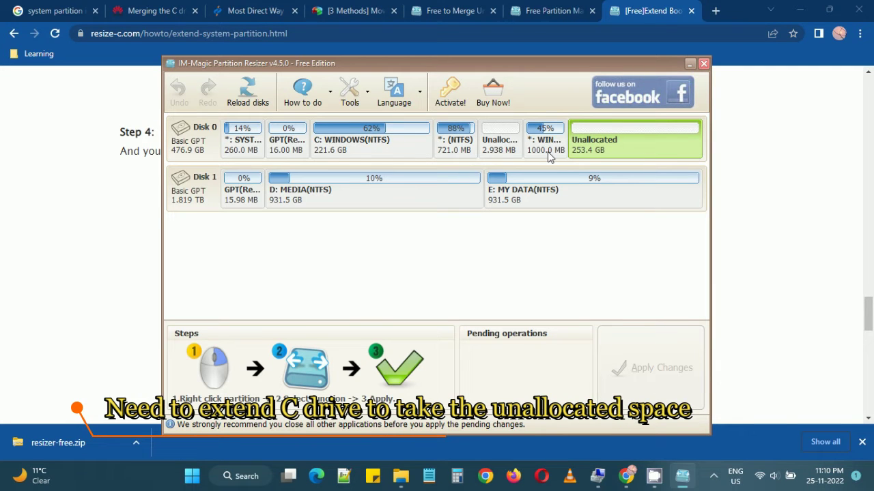
Step: Compare Disk 0's 260 MB system and 16 MB reserved partitions in IM-Magic Partition Resizer with the layout in Disk Management
click(603, 479)
click(600, 478)
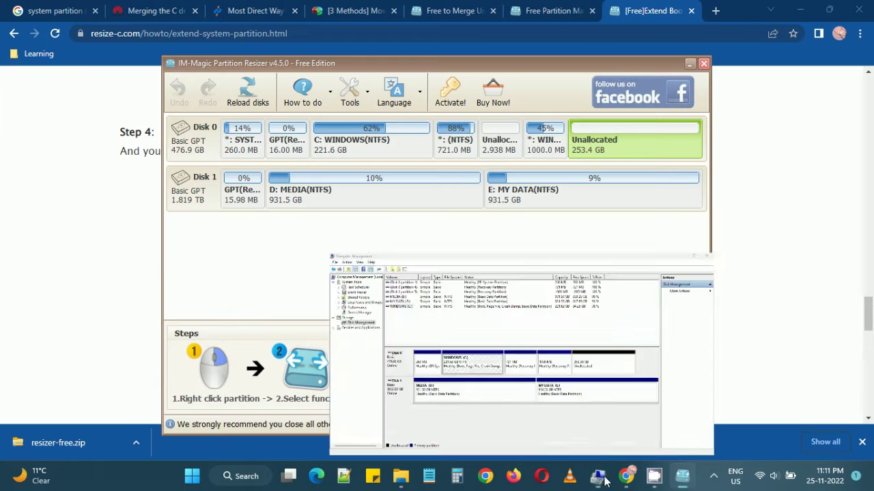
click(251, 157)
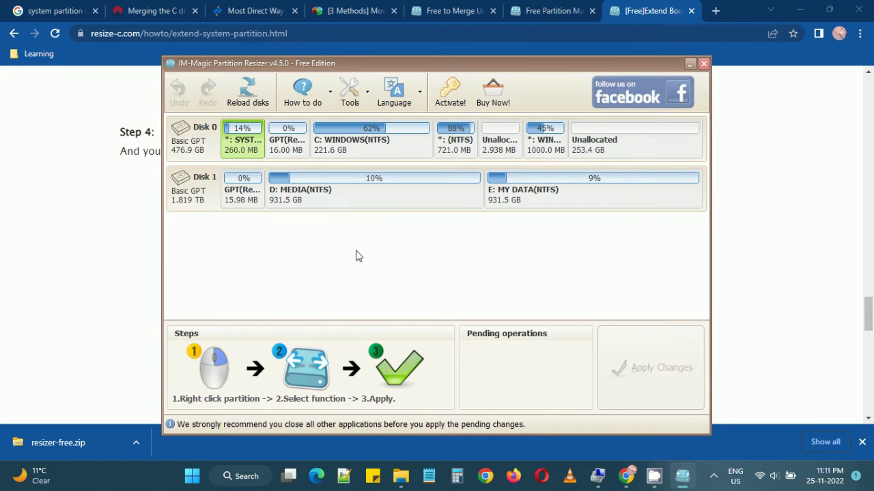
key(alt+Tab)
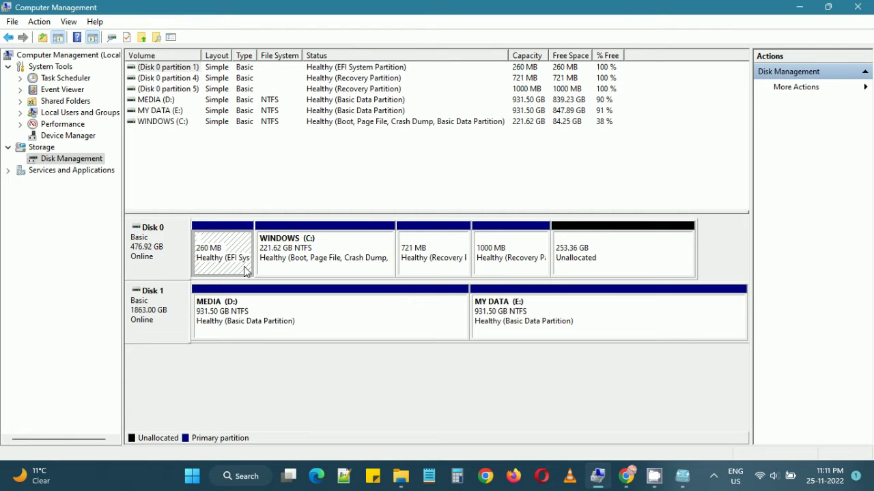
key(alt+Tab)
click(287, 144)
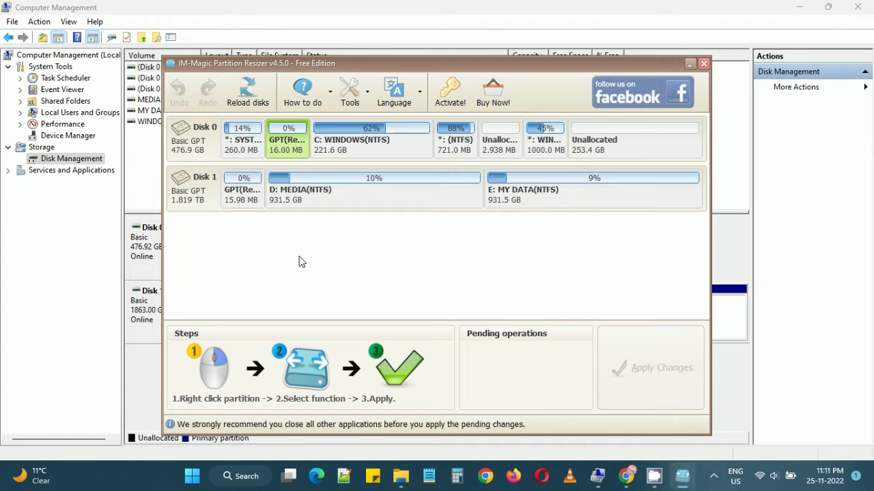
key(alt+Tab)
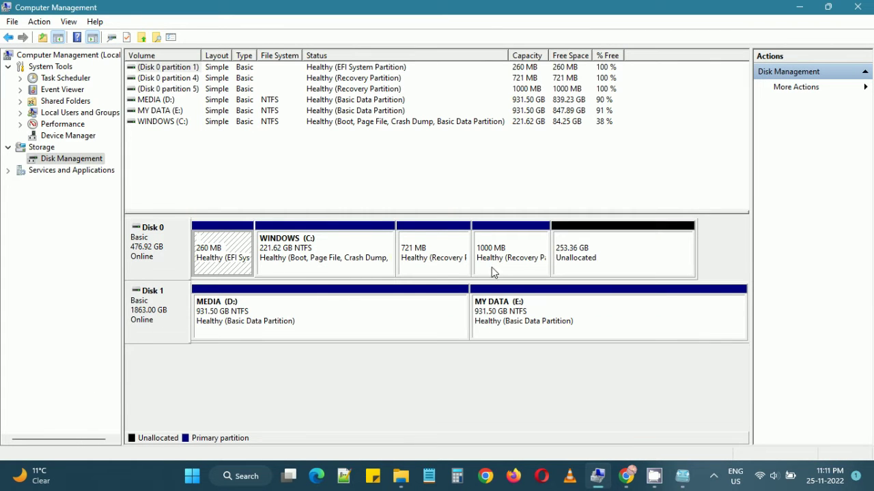
Step: Compare the C: volume, the 721 MB partition and the small unallocated block beside it between Partition Resizer and Disk Management
key(alt+Tab)
click(366, 150)
key(alt+Tab)
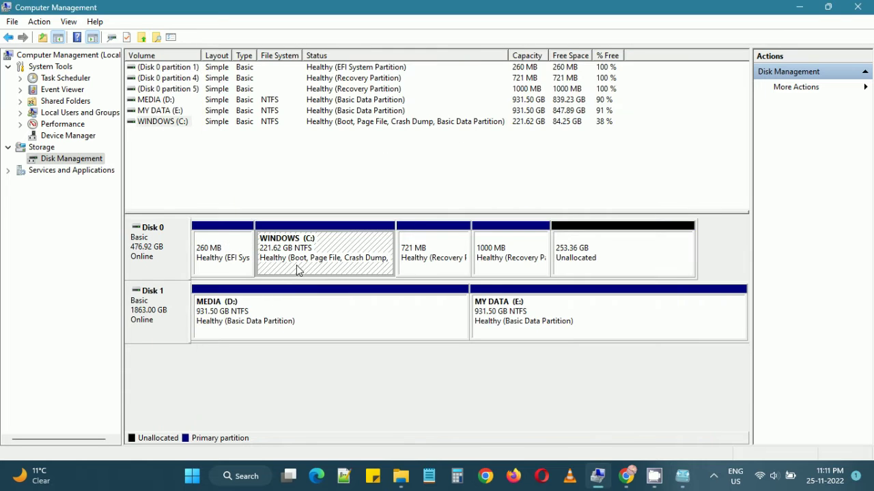
key(alt+Tab)
click(451, 155)
key(alt+Tab)
key(alt+Tab)
click(502, 147)
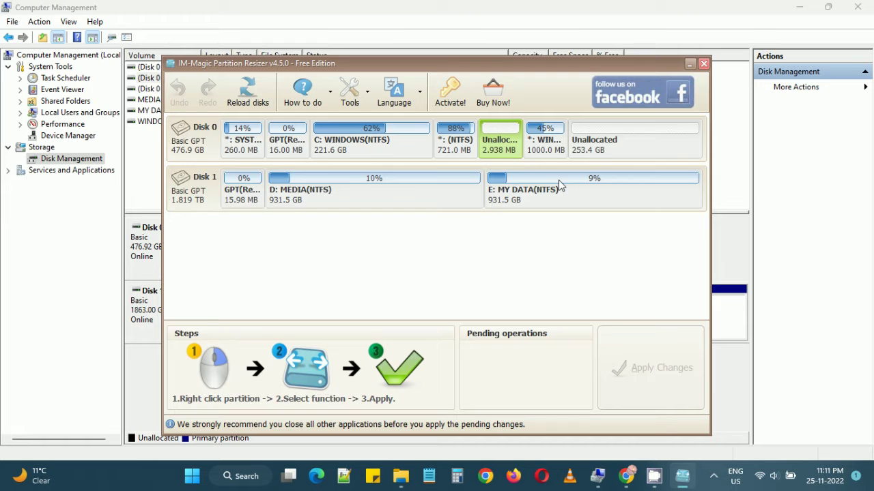
Step: Examine the operations offered for the 721 MB NTFS partition and the 253.4 GB unallocated space on Disk 0
click(466, 159)
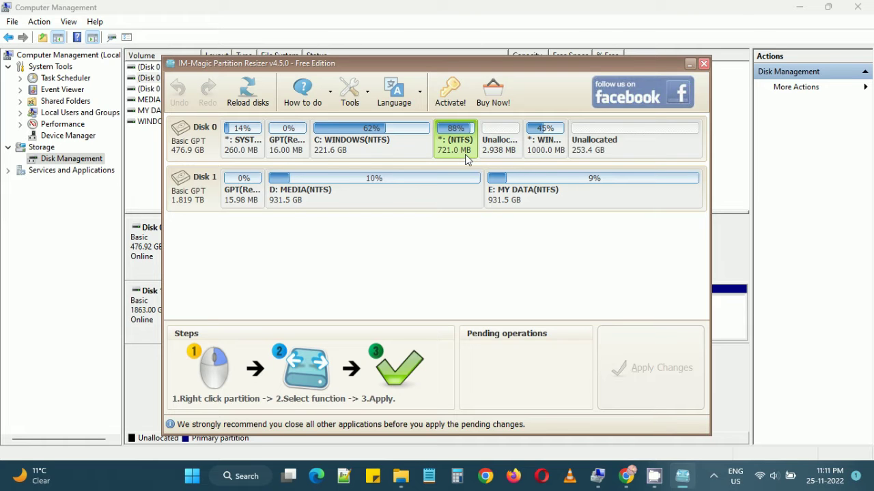
right_click(466, 147)
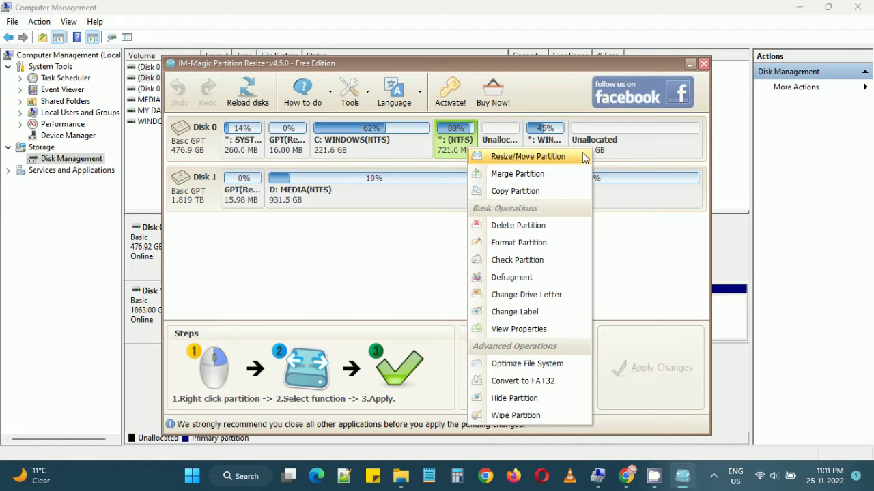
click(625, 146)
right_click(625, 146)
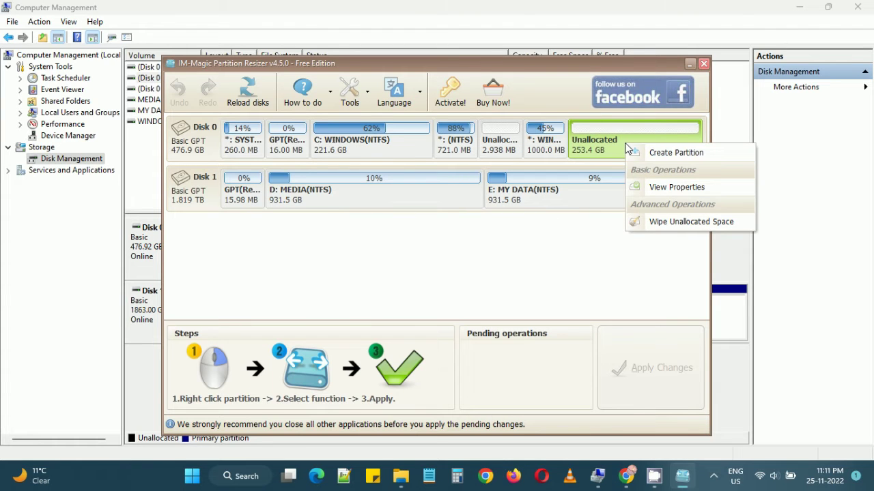
Step: Resize the 721 MB NTFS partition on Disk 0 to 673.9 MB, with 50.8 MB of unallocated space before it and none after
click(454, 146)
right_click(454, 145)
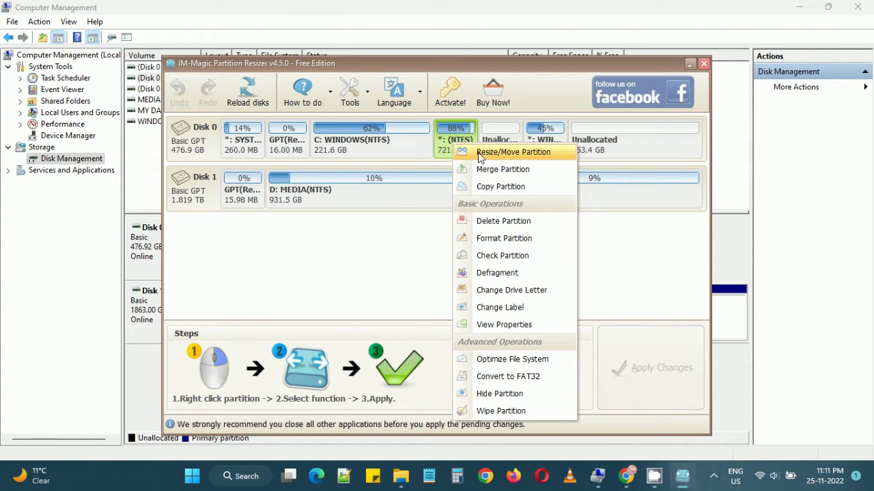
click(479, 153)
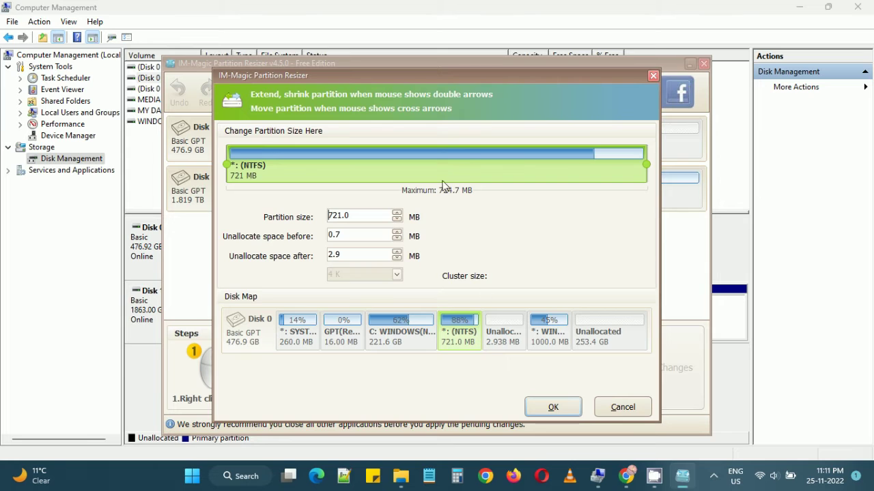
drag(464, 162, 469, 161)
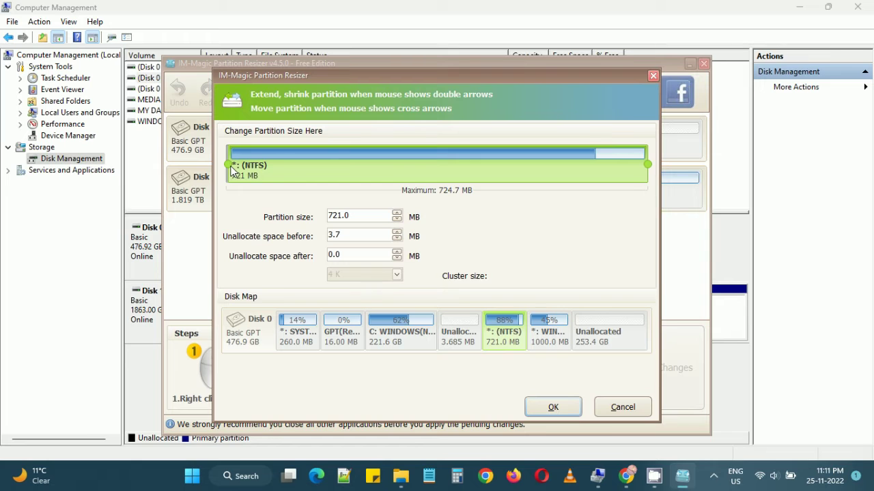
drag(234, 172, 263, 172)
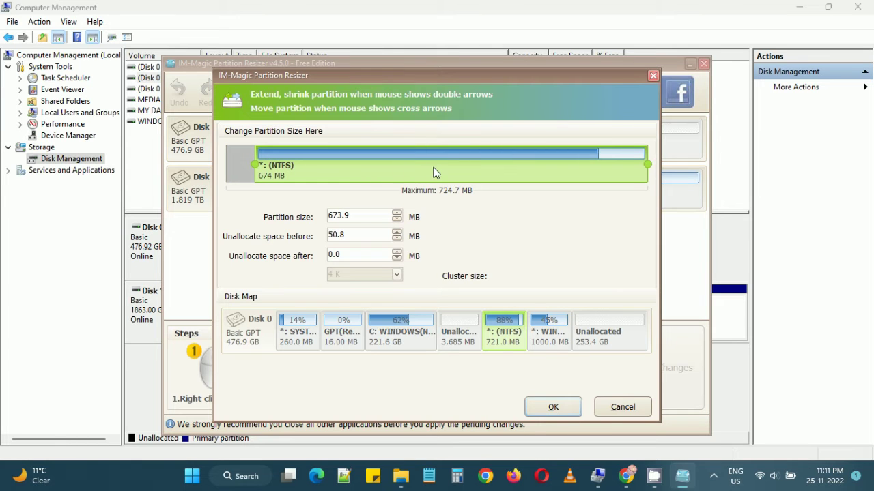
drag(257, 166, 210, 165)
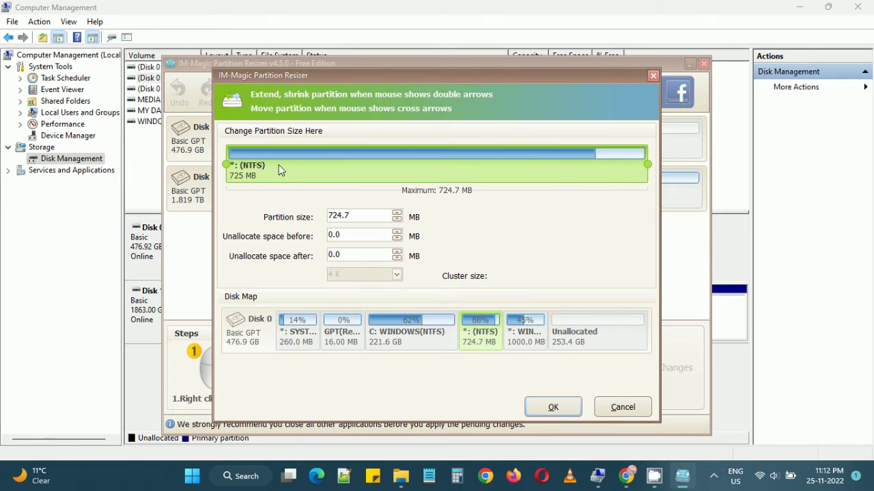
drag(228, 165, 258, 167)
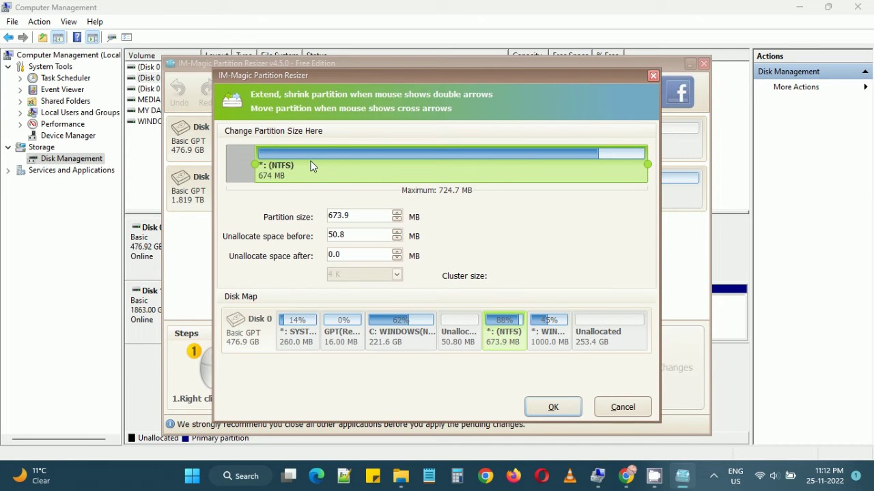
key(Return)
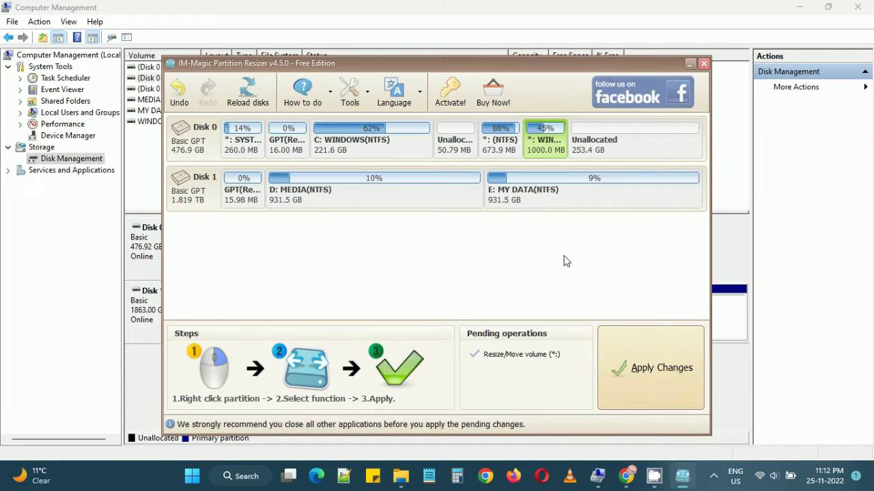
Step: Move the 1000 MB WINRE partition to the end of Disk 0, leaving 259,443.3 MB unallocated before it and 0.0 MB after
right_click(544, 147)
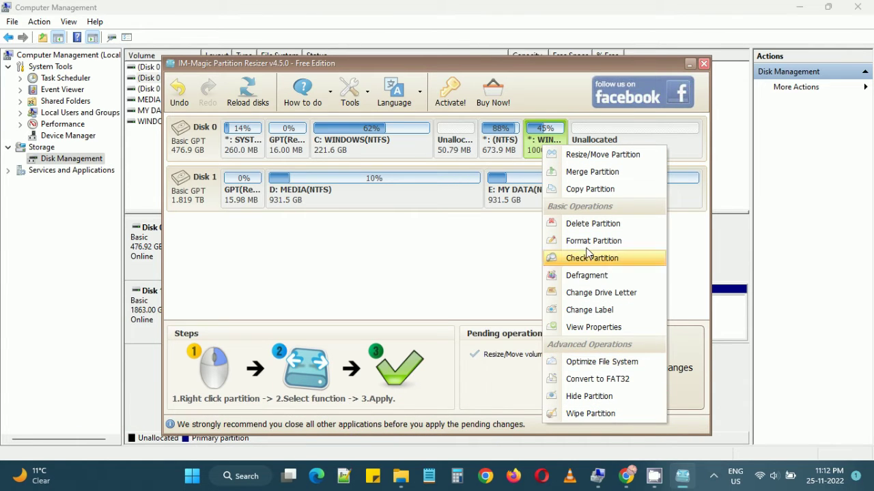
click(575, 155)
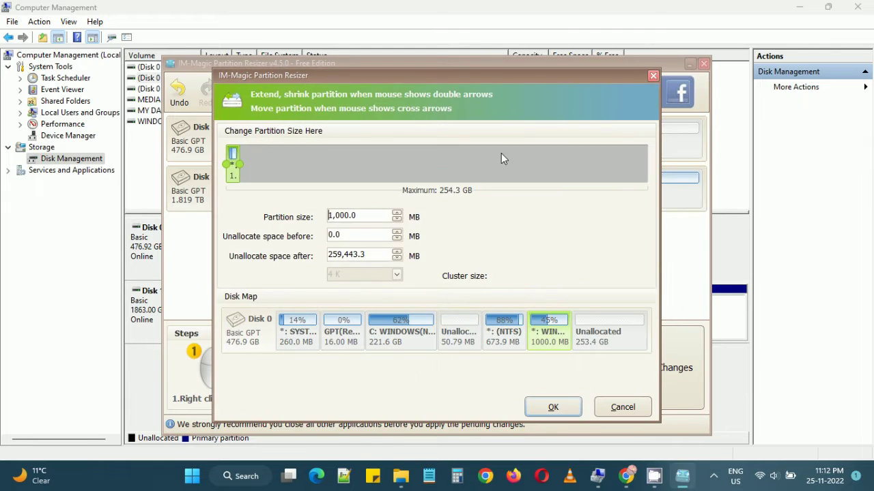
mouse_move(232, 155)
mouse_down()
mouse_move(656, 164)
mouse_move(518, 153)
mouse_move(232, 155)
mouse_up()
drag(232, 155, 672, 165)
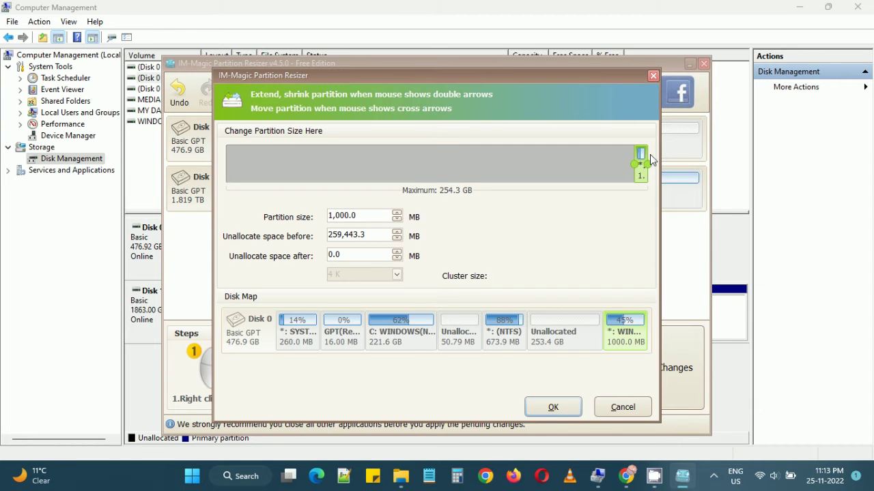
click(554, 407)
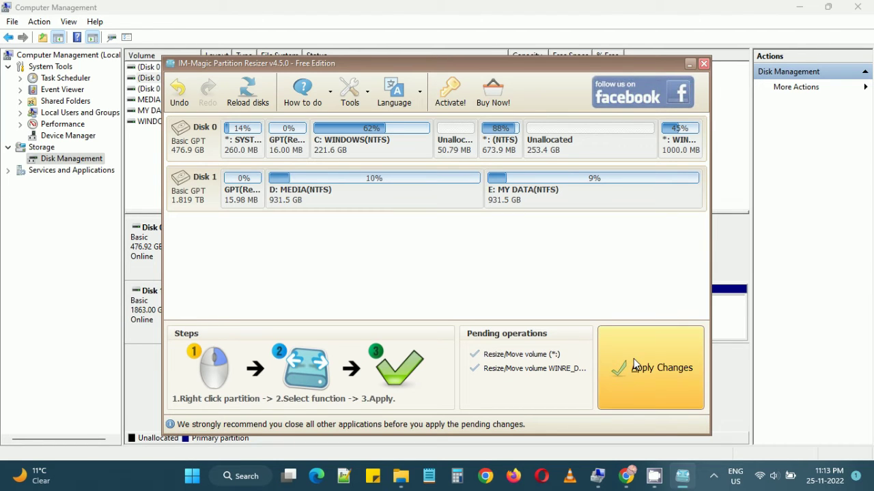
click(498, 151)
right_click(498, 150)
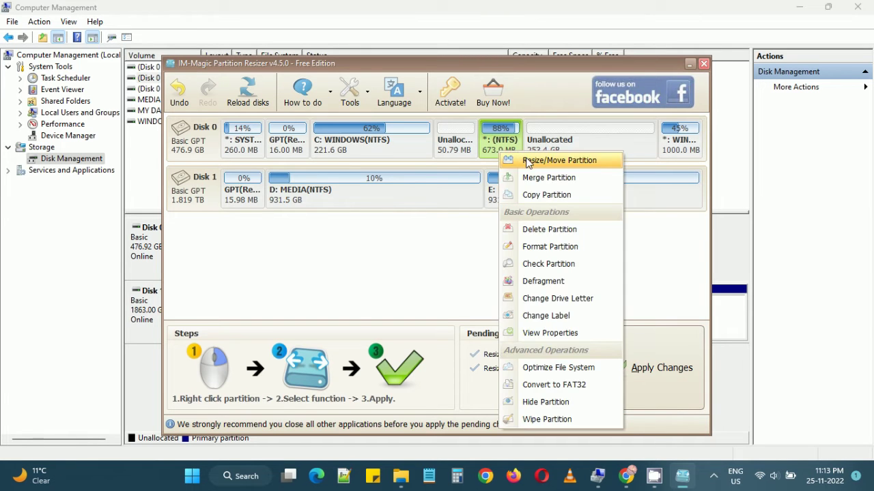
click(526, 161)
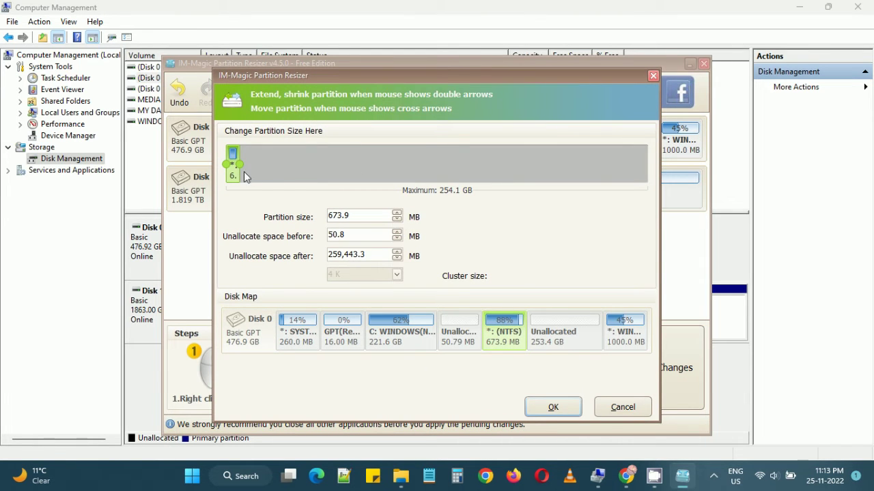
click(623, 407)
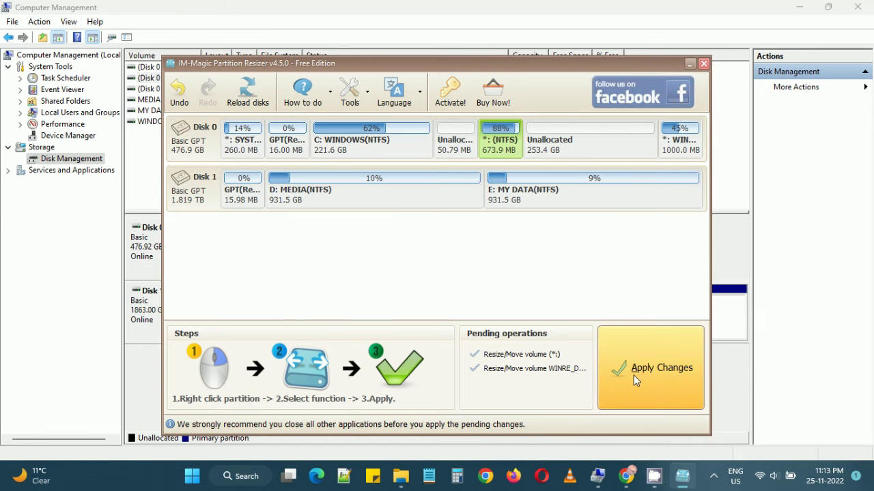
Step: Move the 673.9 MB NTFS partition directly before the WINRE partition, with 259,494.1 MB unallocated before it and 0.0 MB after
right_click(503, 140)
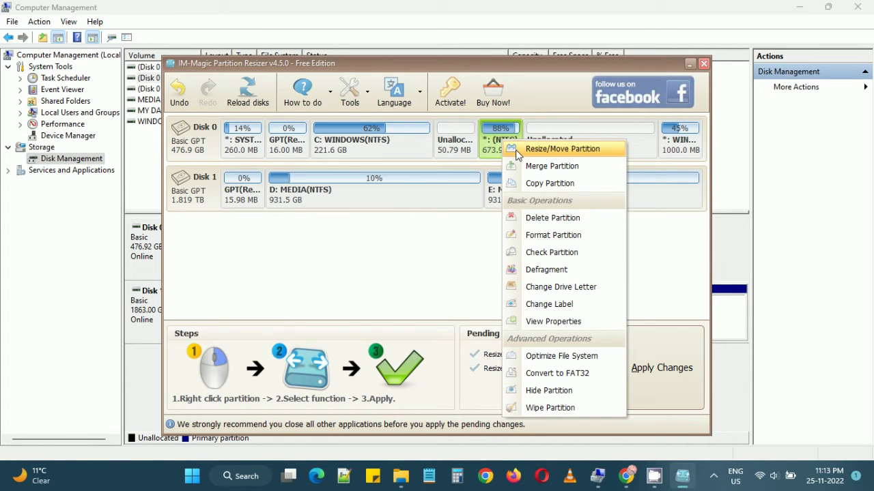
click(516, 151)
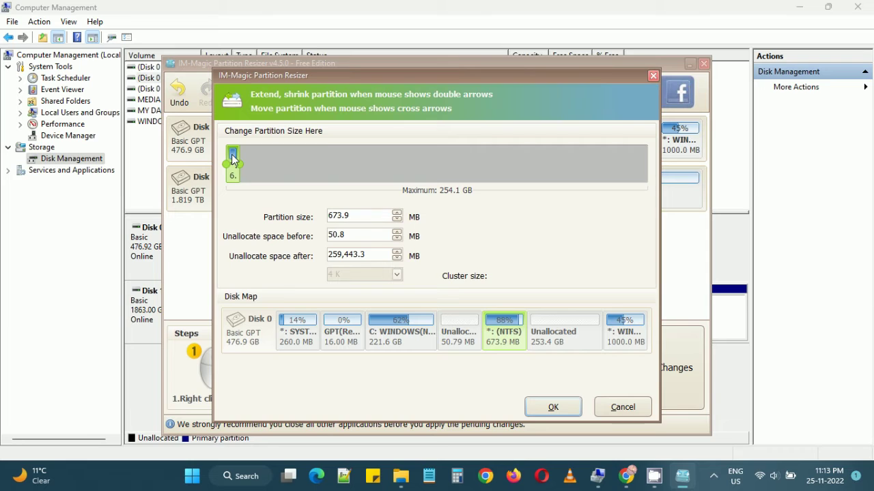
drag(233, 156, 666, 184)
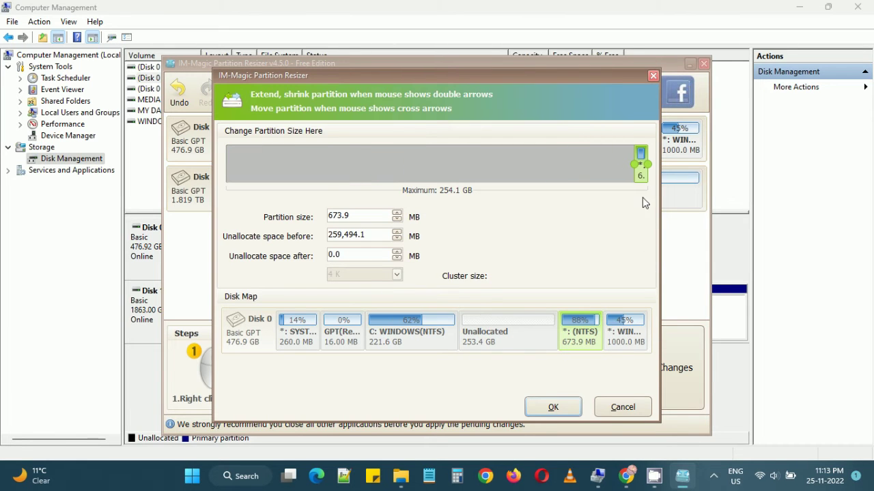
click(571, 406)
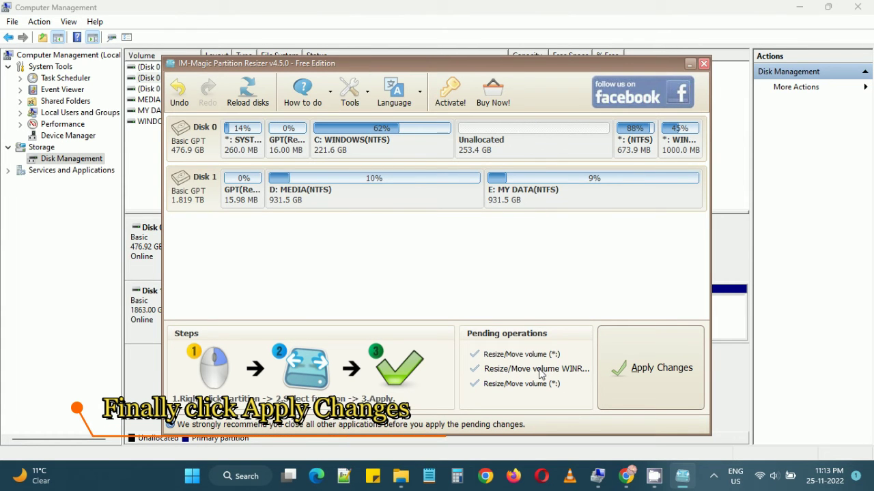
Step: Apply the pending resize and move operations to Disk 0 and reload the disk list
click(500, 157)
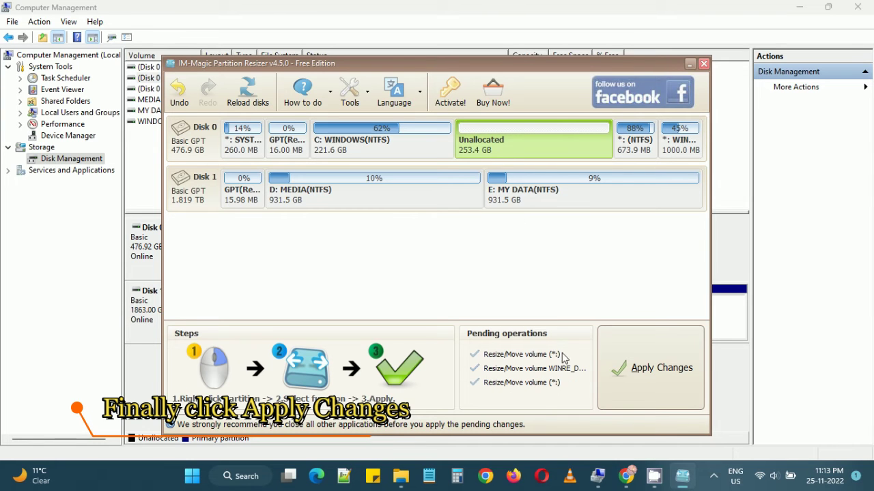
click(636, 384)
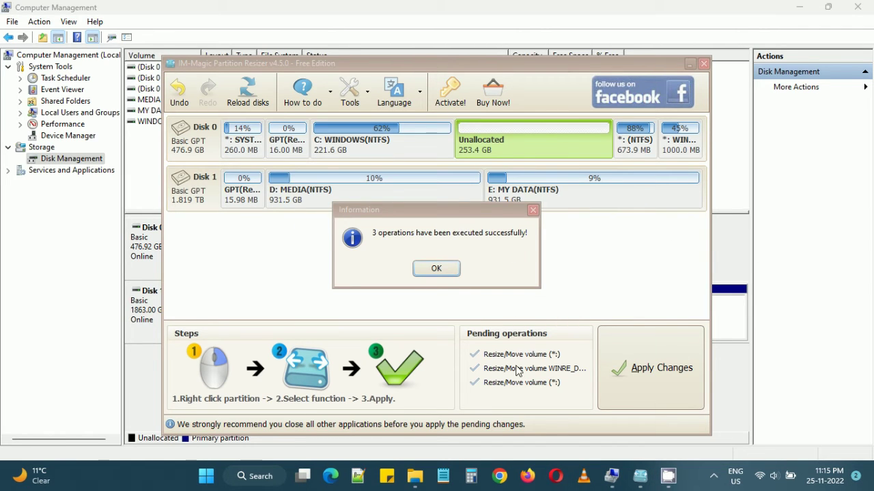
click(433, 271)
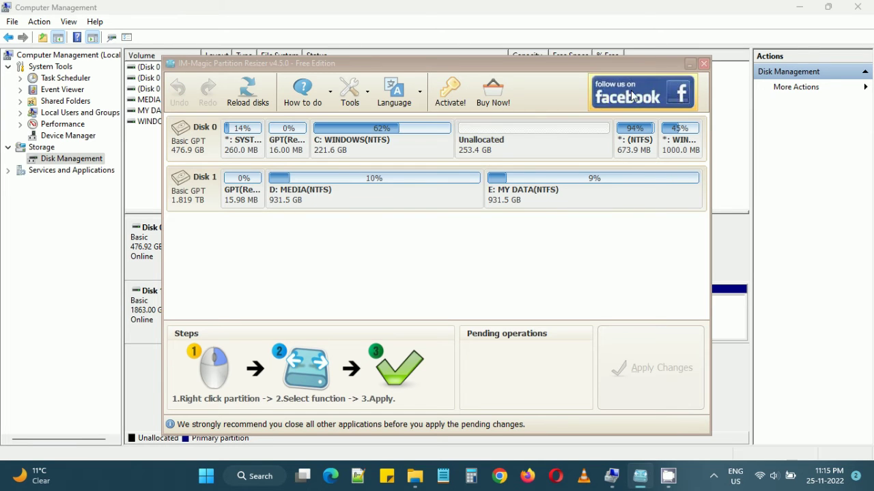
click(249, 94)
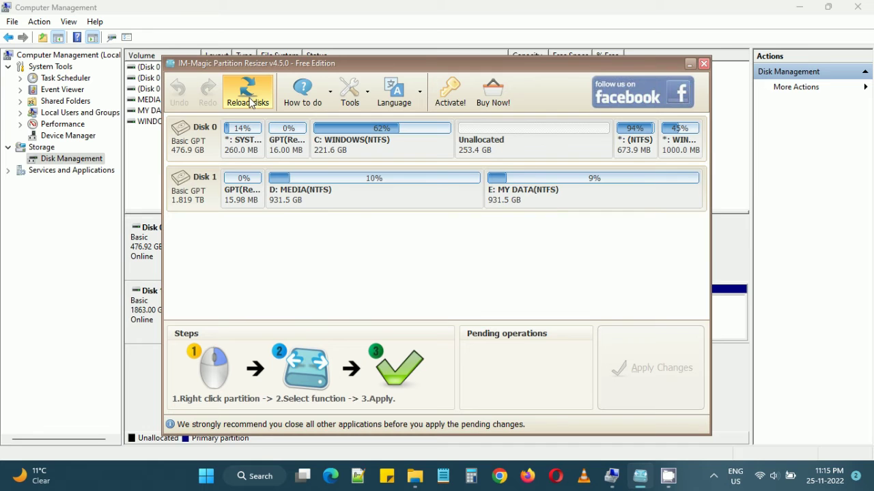
Step: Switch to Disk Management and examine the unallocated space and the two recovery partitions on Disk 0
click(609, 481)
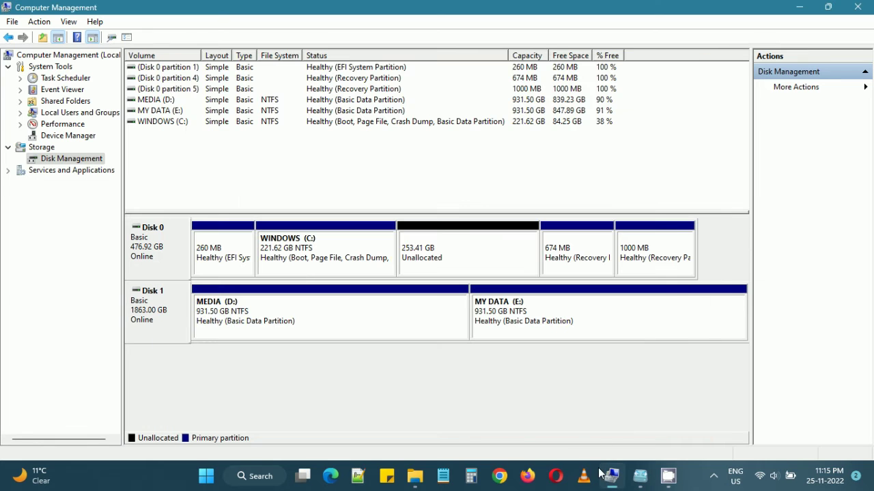
right_click(422, 251)
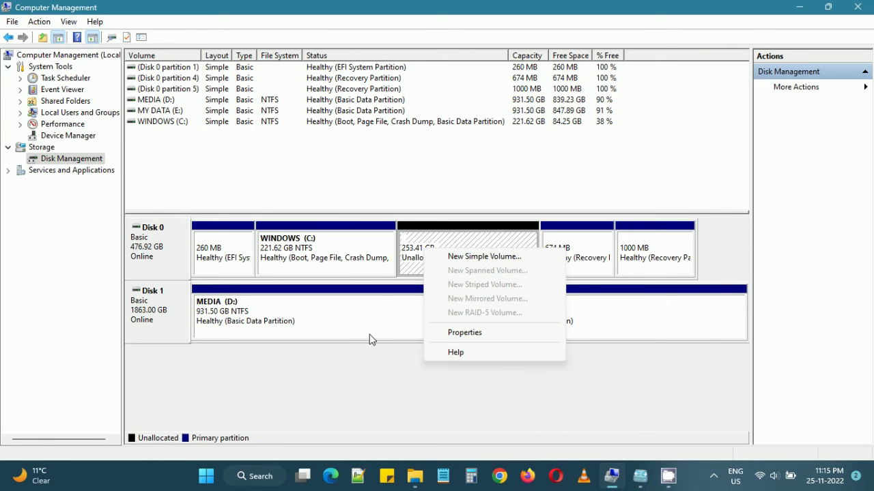
click(378, 380)
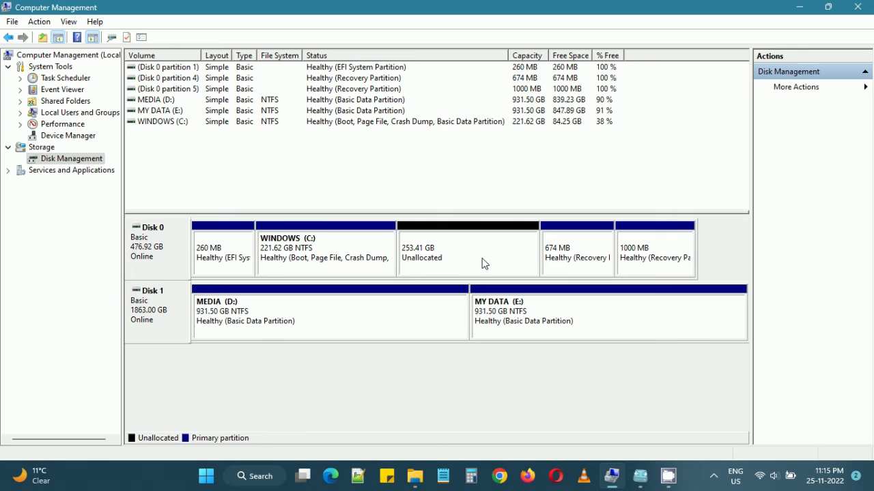
click(572, 252)
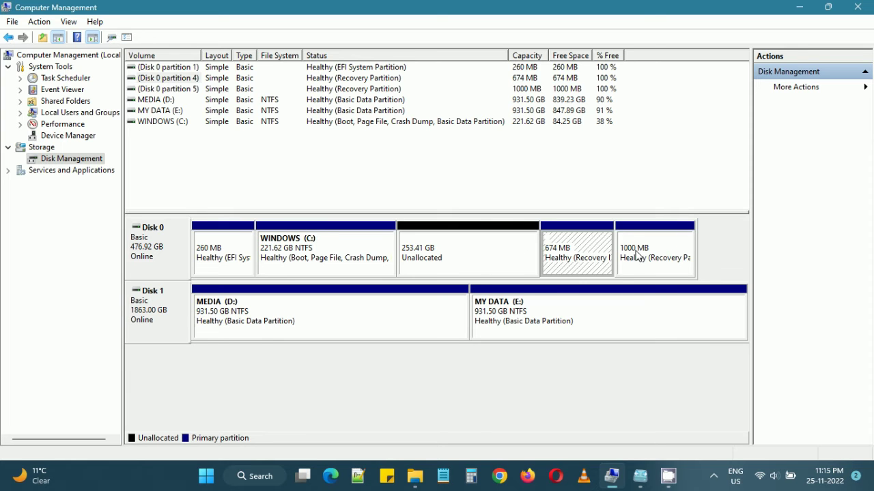
click(623, 268)
right_click(364, 250)
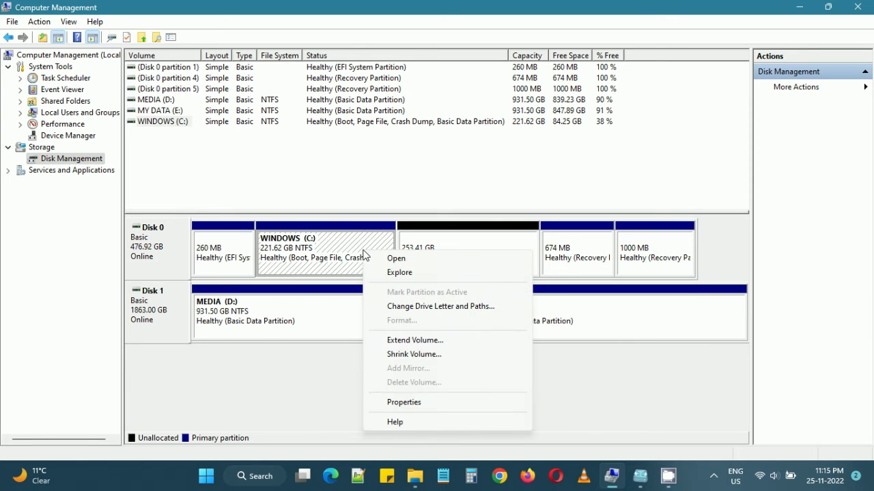
click(417, 341)
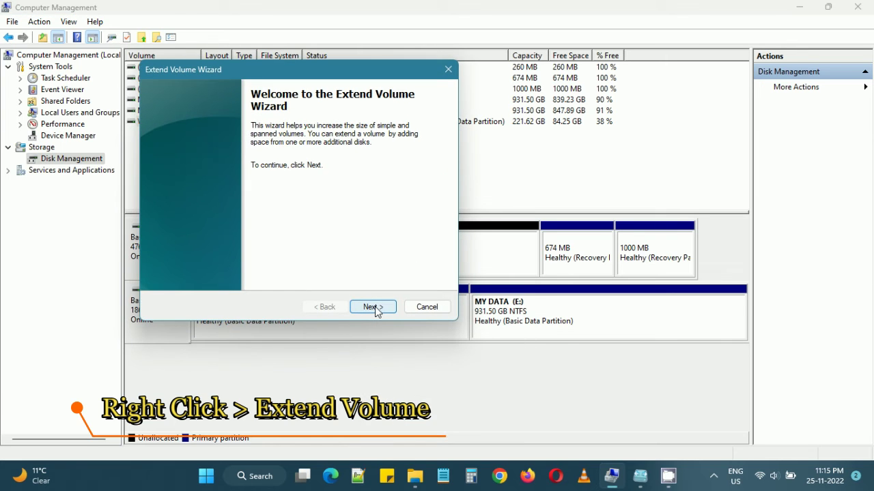
click(426, 308)
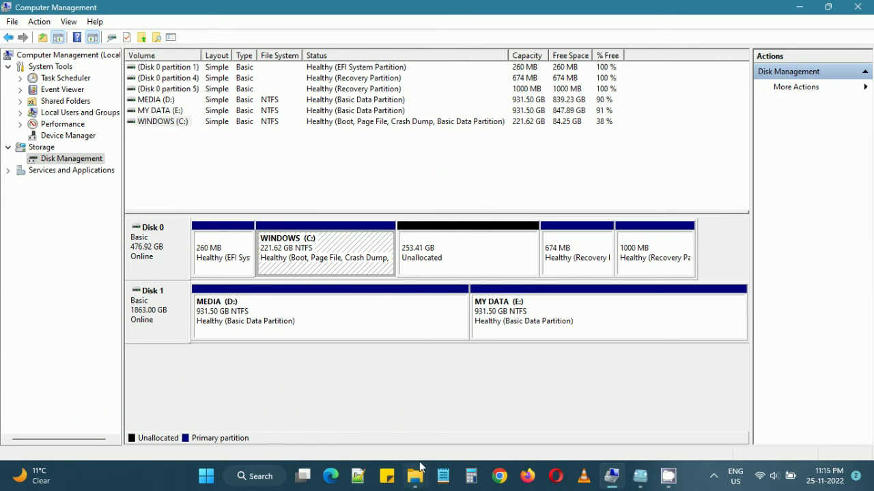
Step: Start the Extend Volume Wizard for the C: volume, advance to disk selection, and move the wizard aside to reveal the disk layout
right_click(325, 258)
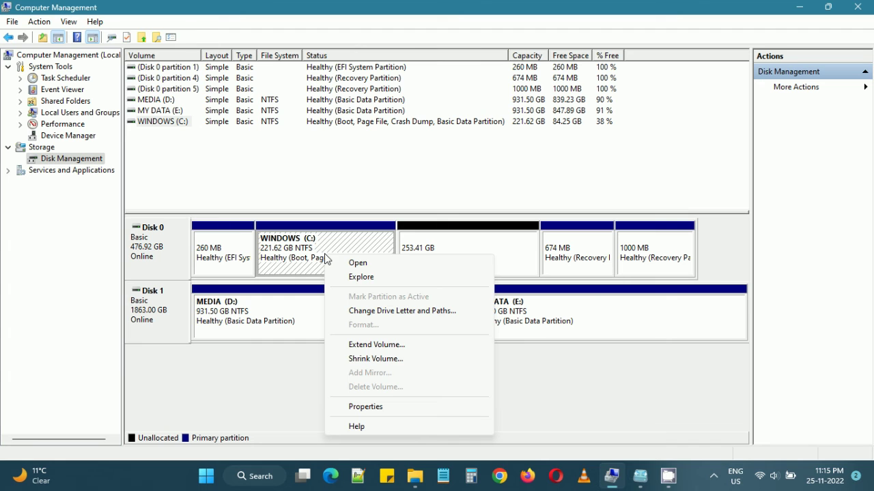
click(362, 345)
click(373, 308)
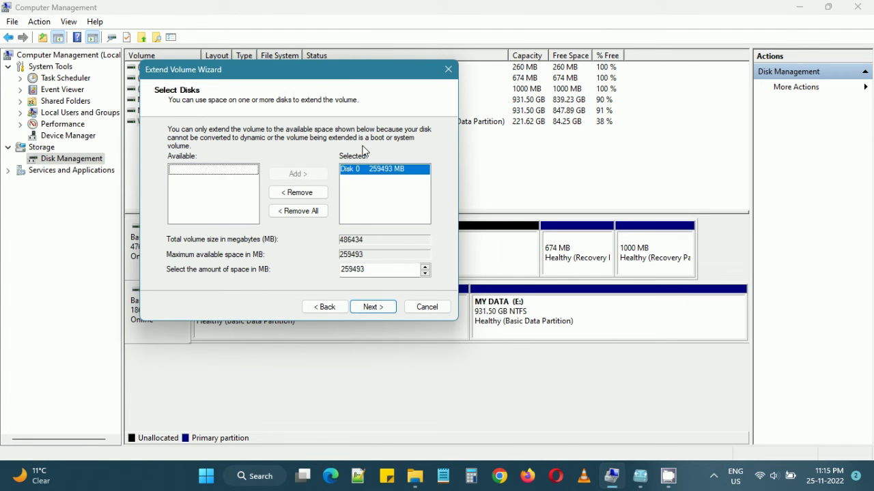
drag(343, 84, 256, 165)
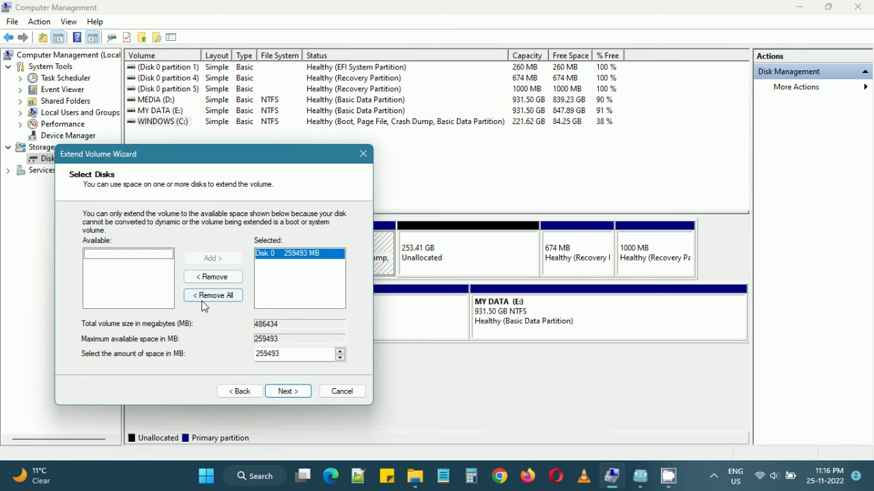
Step: Switch to Calculator and convert the 253.41 GB of unallocated space to megabytes by multiplying 253.41 by 1024
click(470, 475)
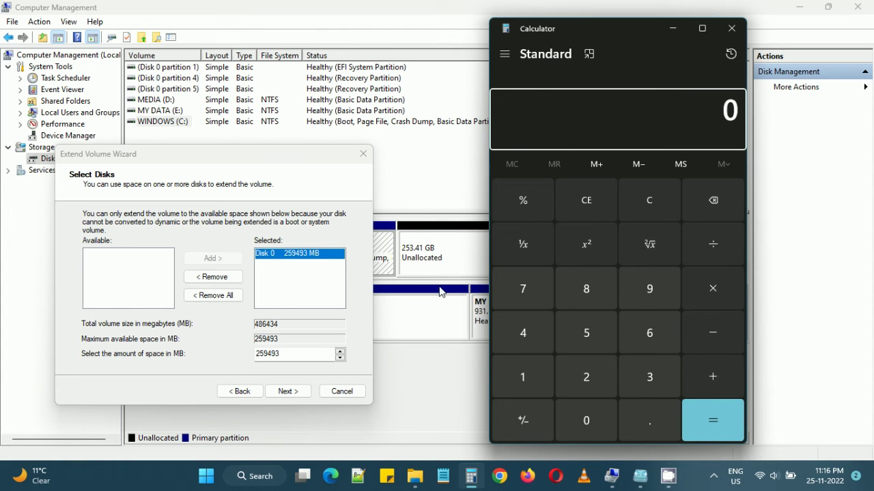
click(585, 376)
click(582, 334)
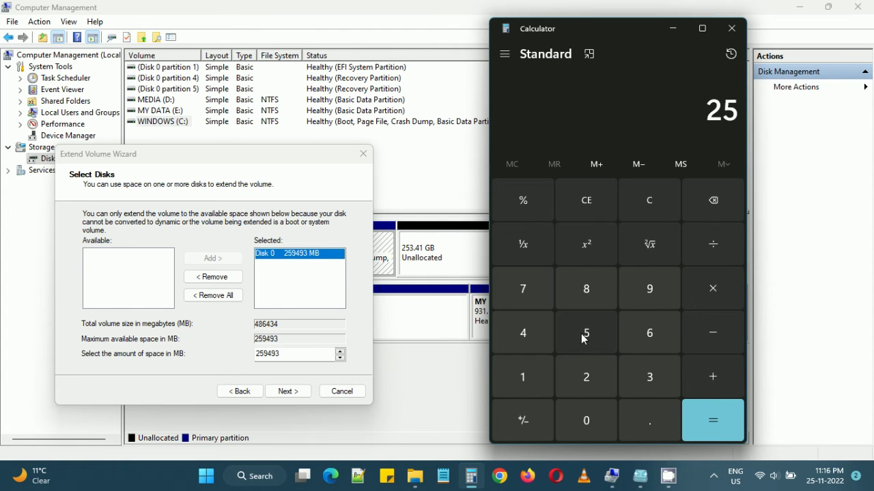
click(640, 376)
click(647, 419)
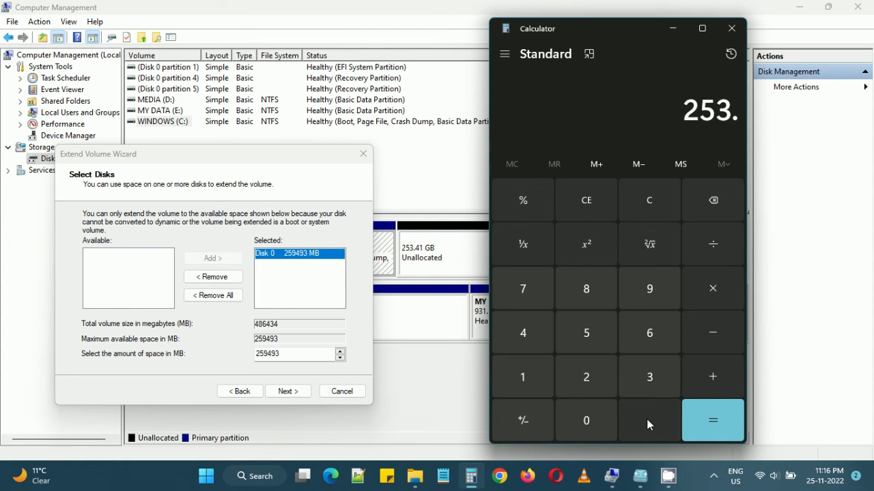
click(523, 342)
click(519, 380)
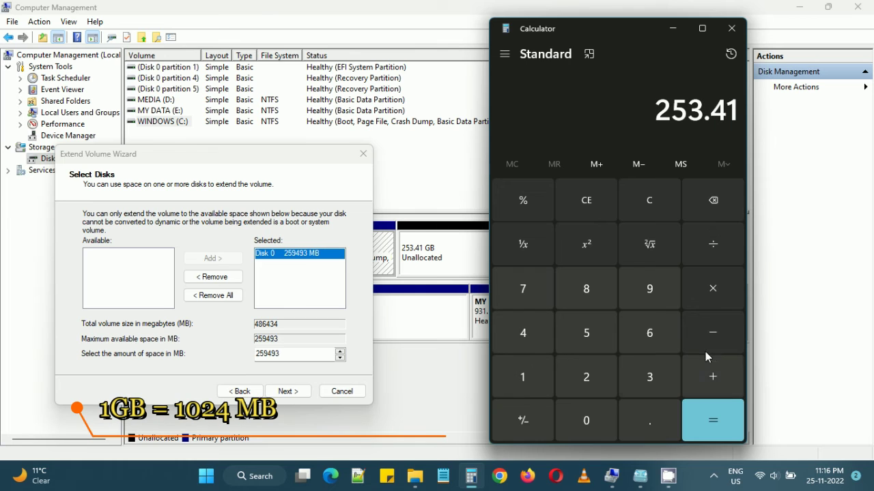
click(712, 288)
click(546, 374)
click(588, 422)
click(594, 385)
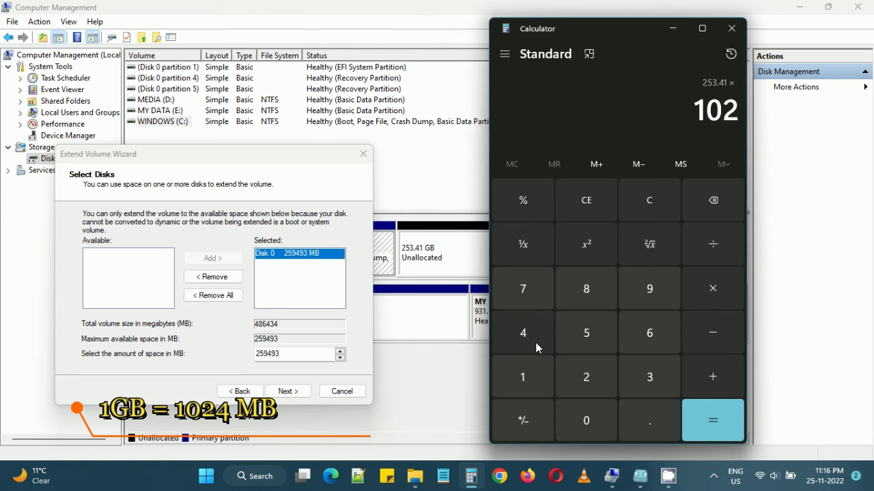
click(535, 341)
click(690, 429)
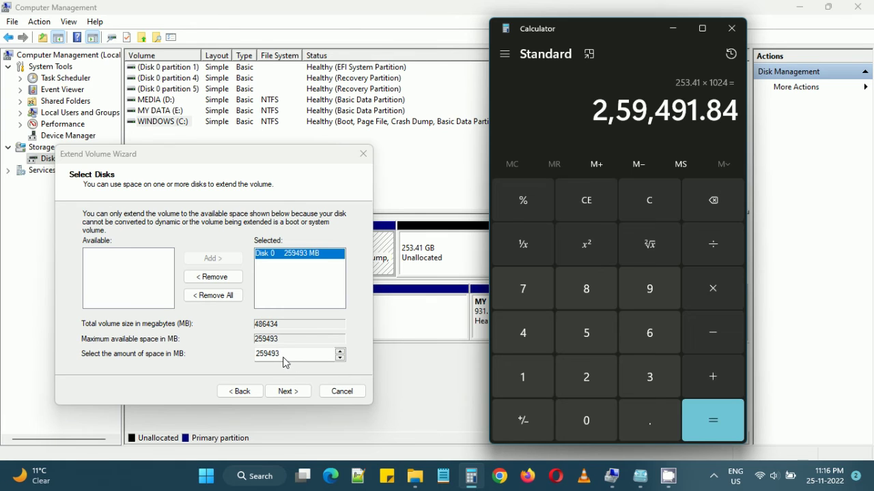
Step: Extend the C: volume by the full 259493 MB from Disk 0 and finish the Extend Volume Wizard
double_click(258, 360)
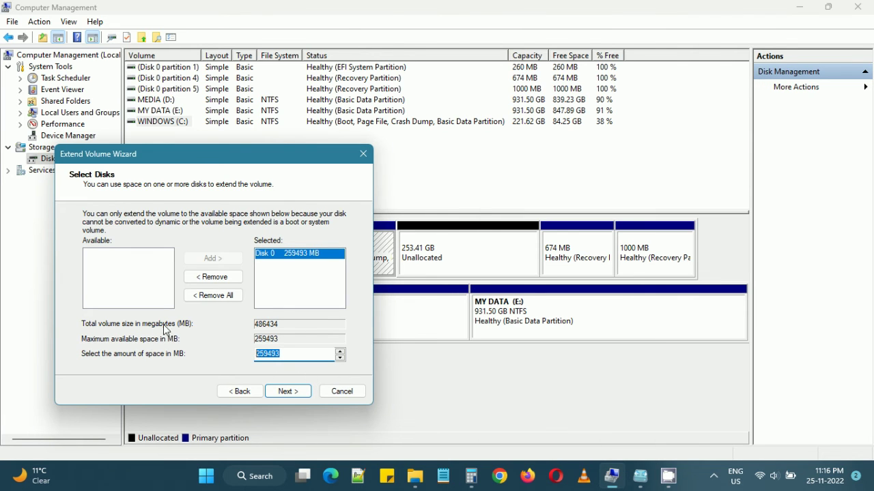
click(288, 392)
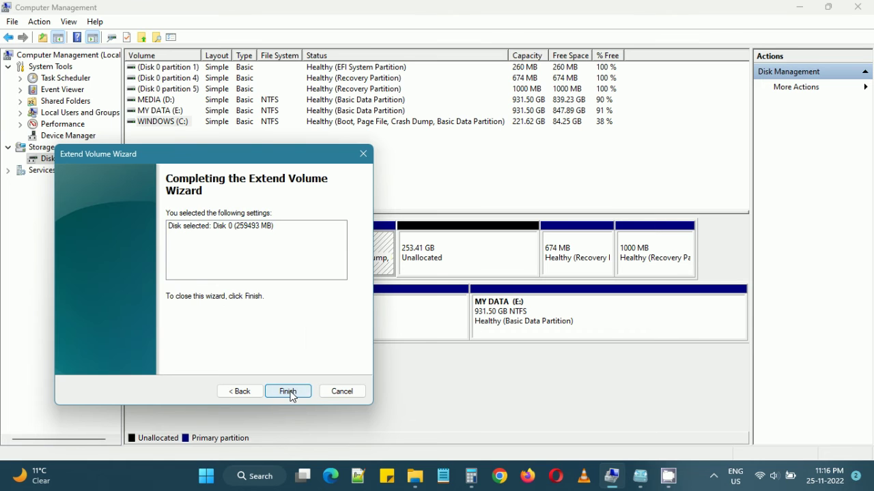
click(288, 391)
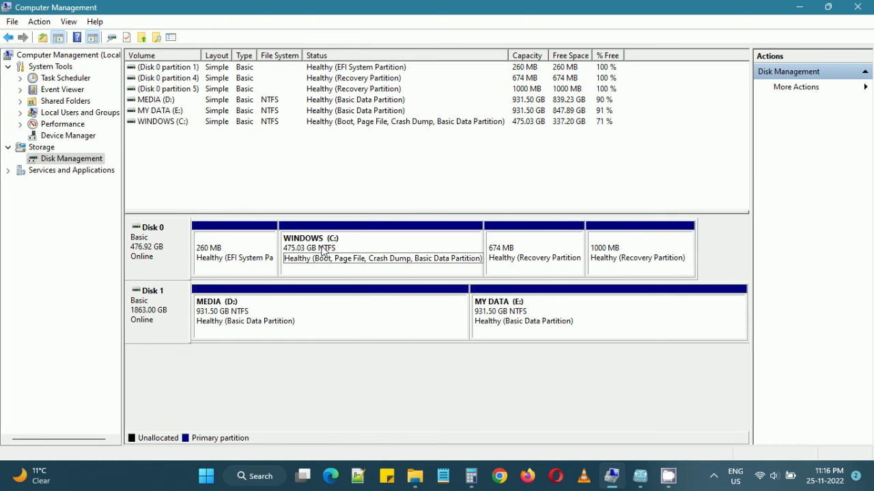
Step: Check the extended C: drive's capacity under This PC in File Explorer, and return to Disk Management
key(alt+Tab)
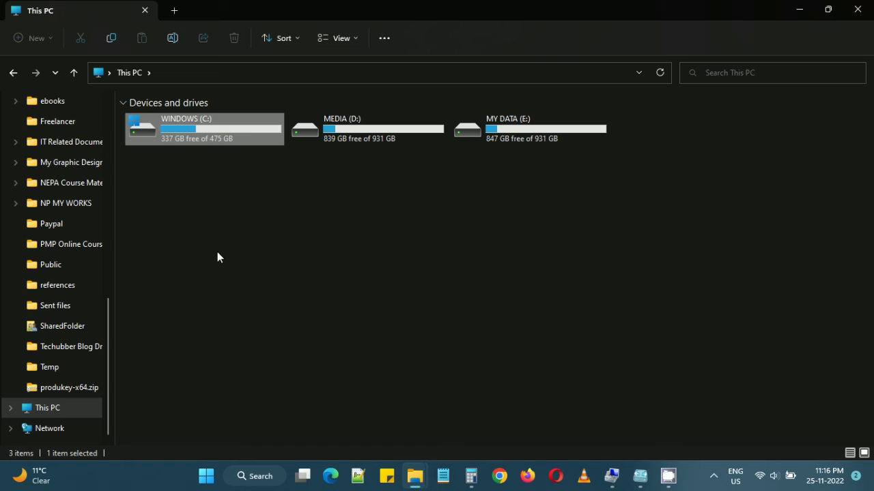
click(611, 475)
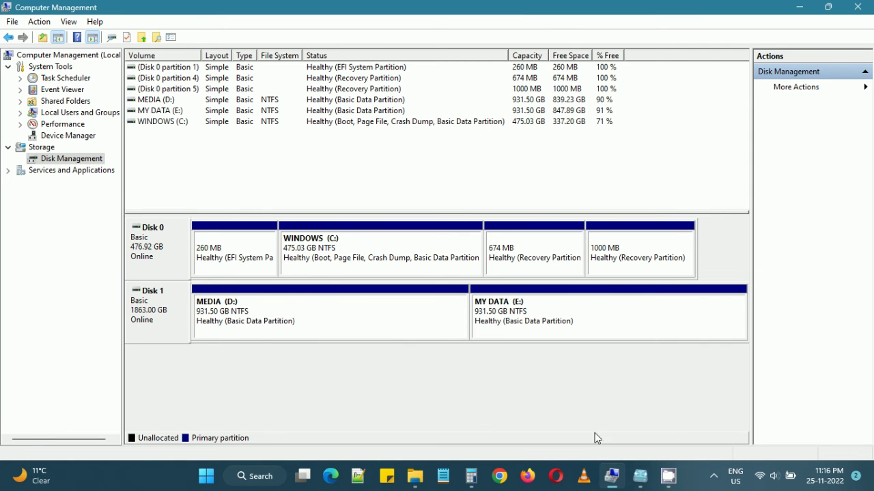
Step: Switch to IM-Magic Partition Resizer, reload the disks, and inspect the operations available for C: and the unallocated space beside it
click(644, 478)
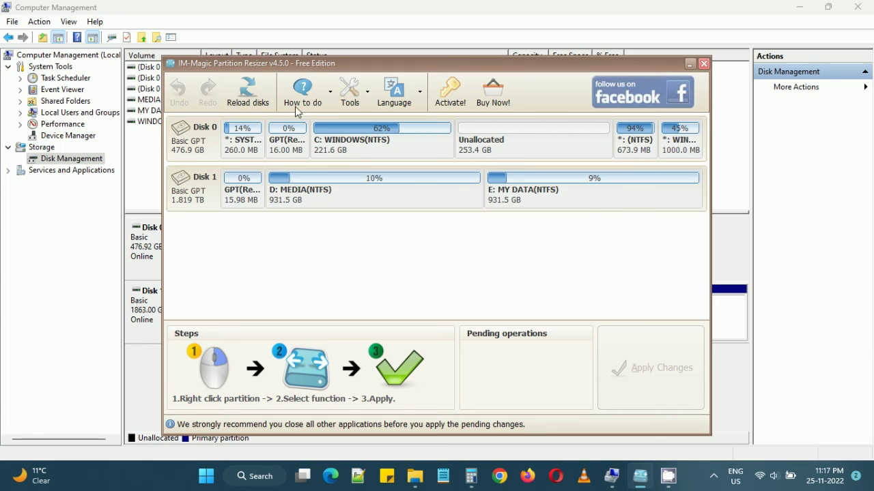
click(248, 91)
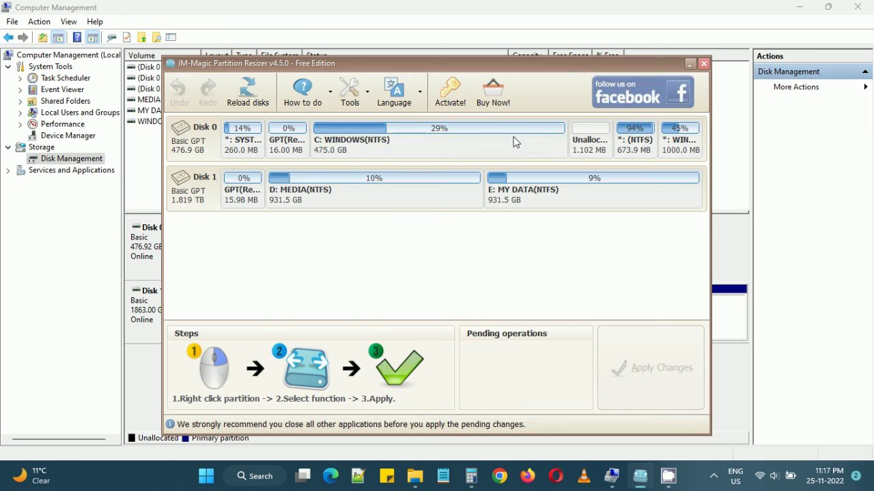
right_click(514, 136)
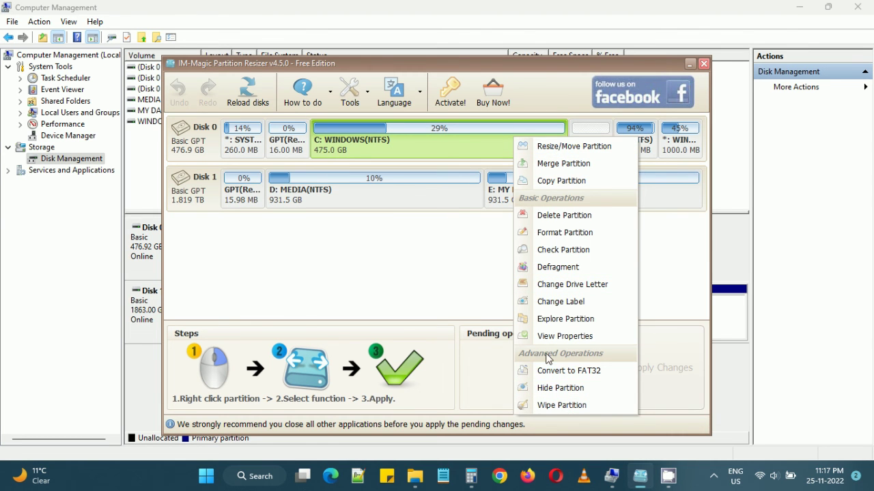
click(580, 135)
right_click(579, 135)
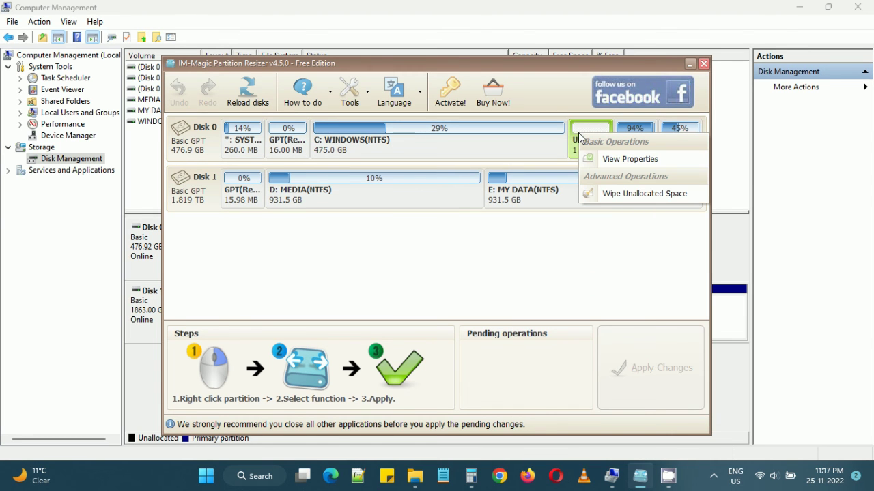